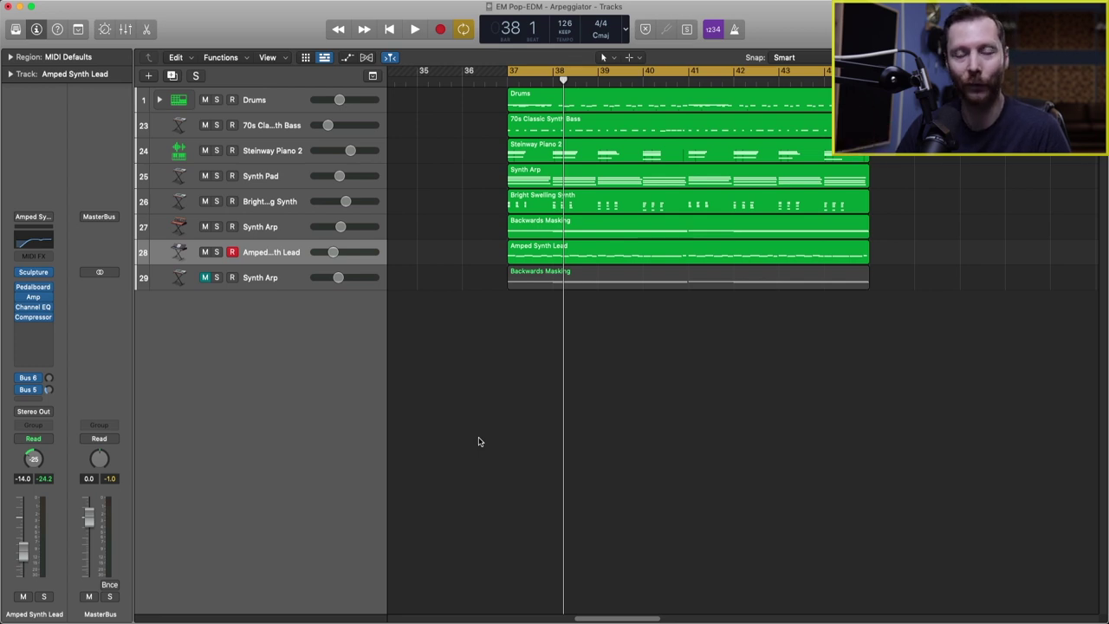
- Select track 27, Synth Arp, together with its Backwards Masking region
{"action": "key", "text": "Up"}
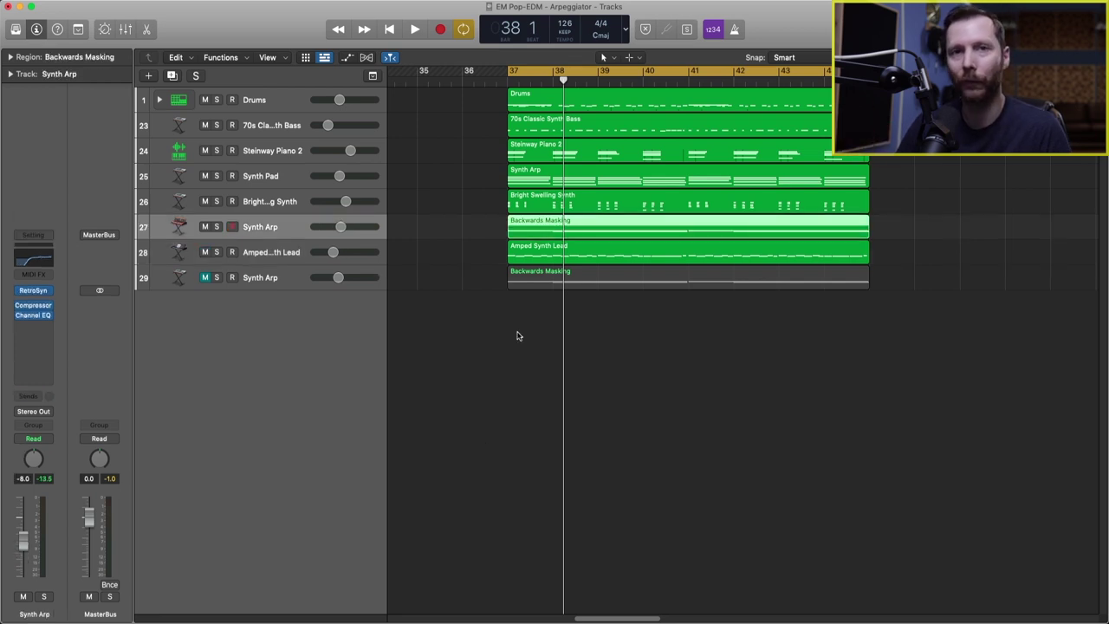
- Open the Backwards Masking region in the Piano Roll, zoomed onto bars 37–45
{"action": "double_click", "coordinate": [557, 226]}
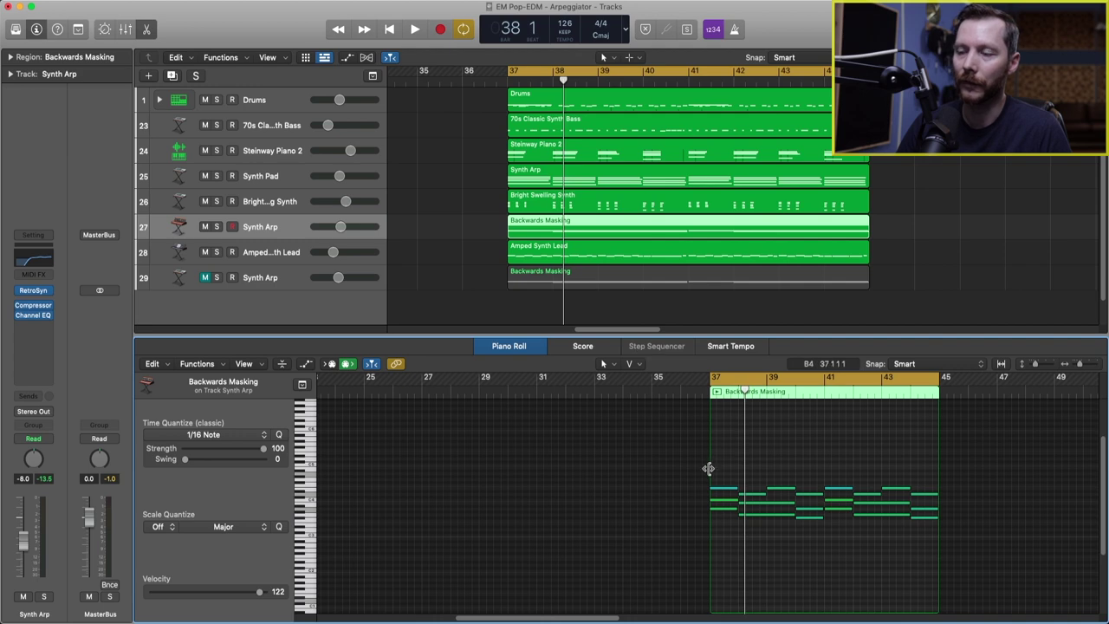
{"action": "left_click_drag", "start_coordinate": [668, 445], "coordinate": [952, 543]}
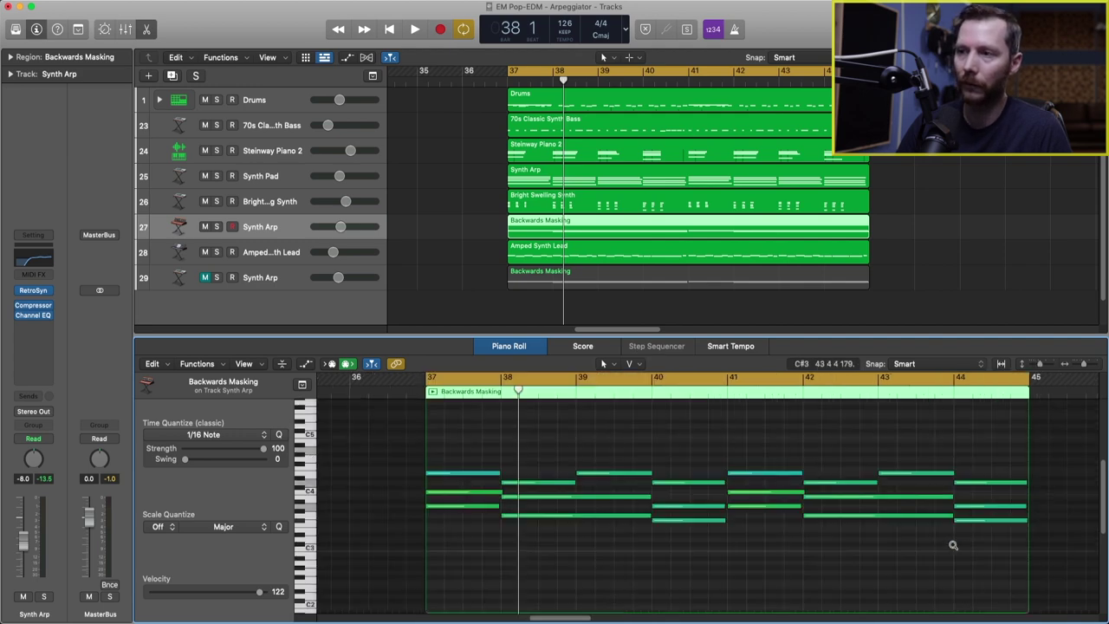
{"action": "scroll", "coordinate": [711, 508], "scroll_direction": "right", "scroll_amount": 2}
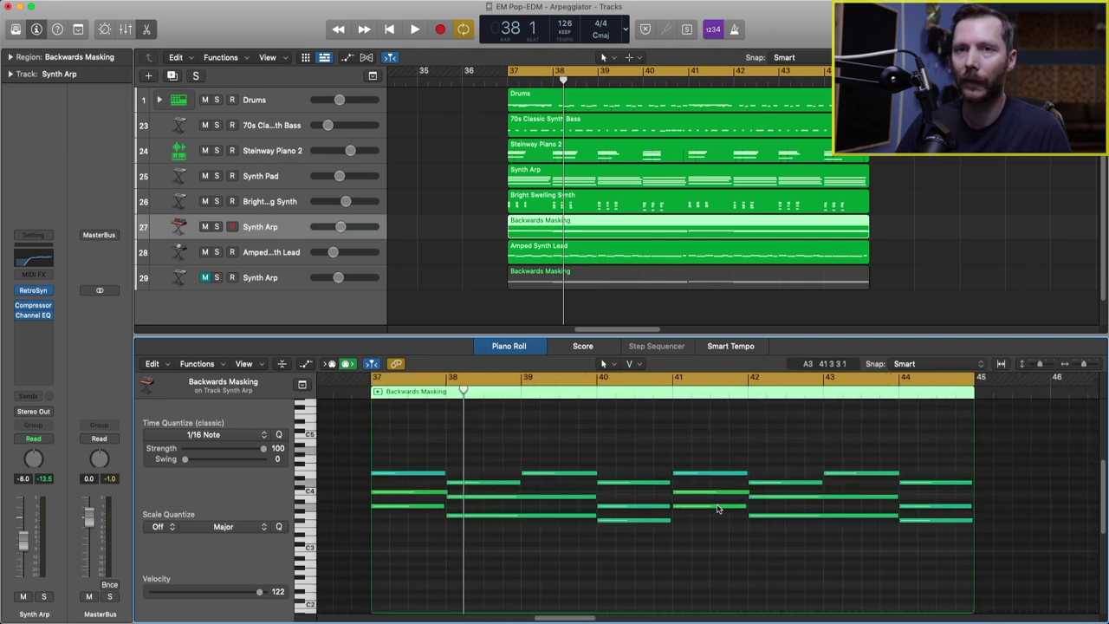
- Solo the Synth Arp track and play the chords, stopping back at bar 37
{"action": "mouse_move", "coordinate": [34, 296]}
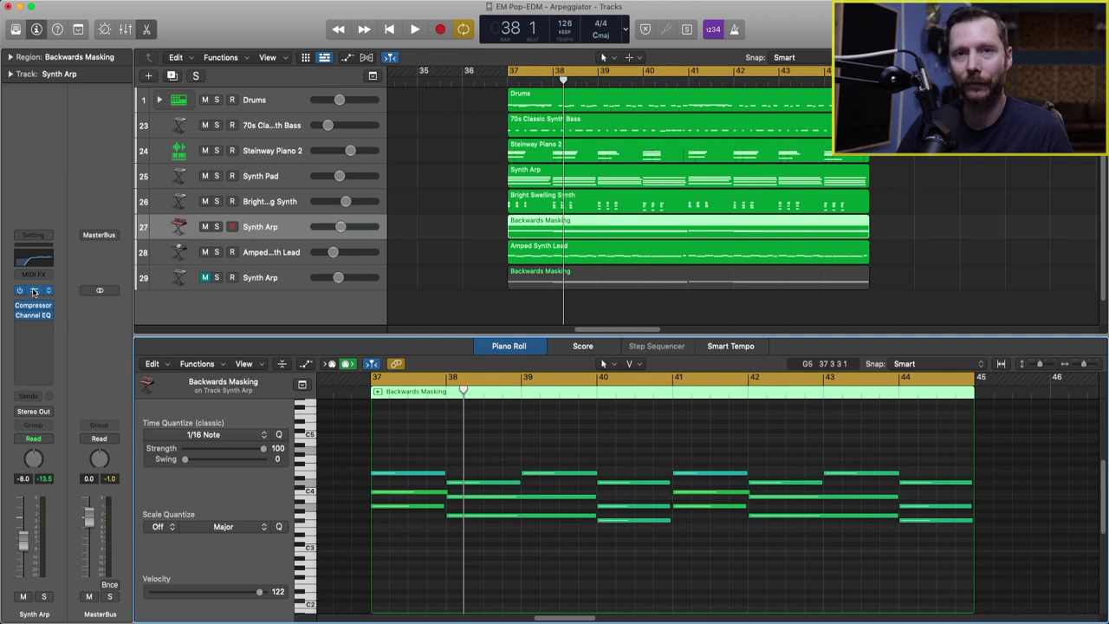
{"action": "left_click", "coordinate": [218, 227]}
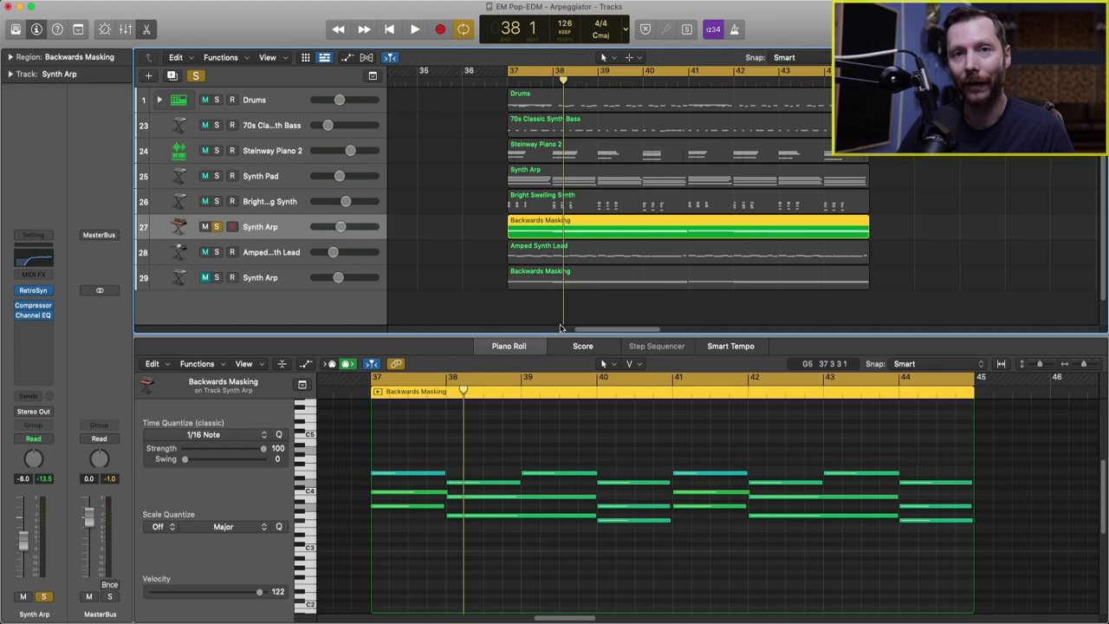
{"action": "key", "text": "space"}
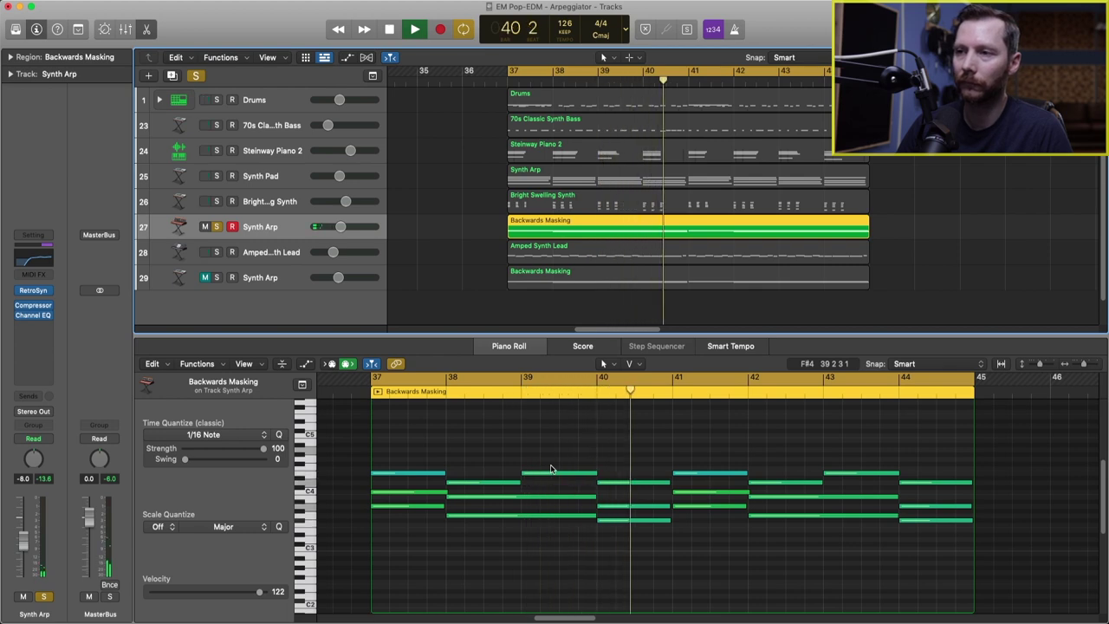
{"action": "key", "text": "space"}
- Select the top note of the first chord in the Piano Roll, then deselect it
{"action": "left_click", "coordinate": [403, 472]}
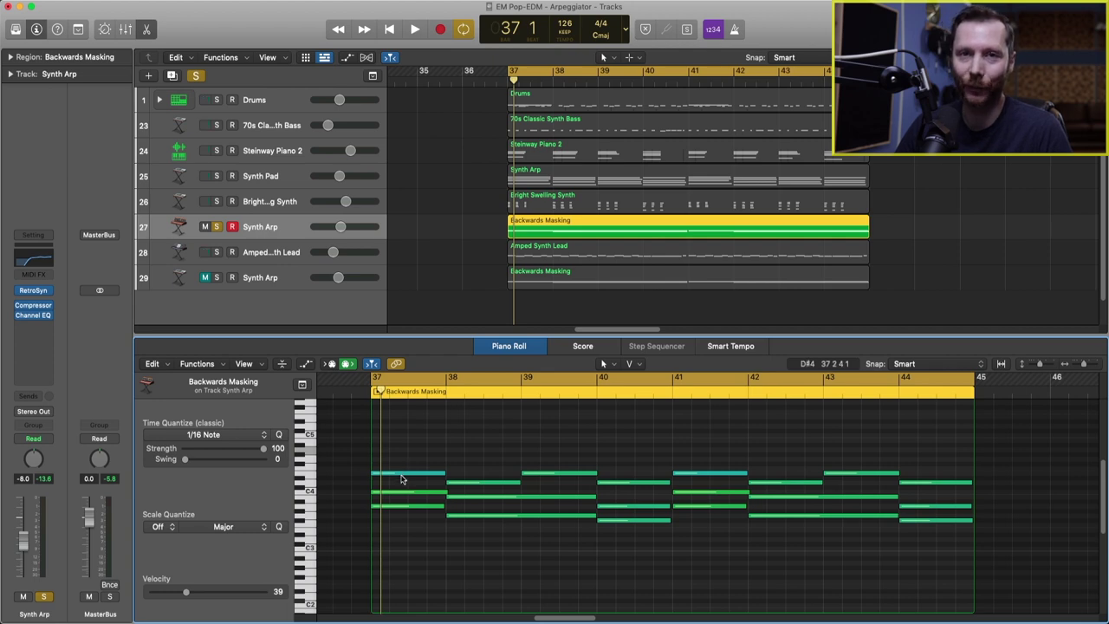
{"action": "mouse_move", "coordinate": [399, 511]}
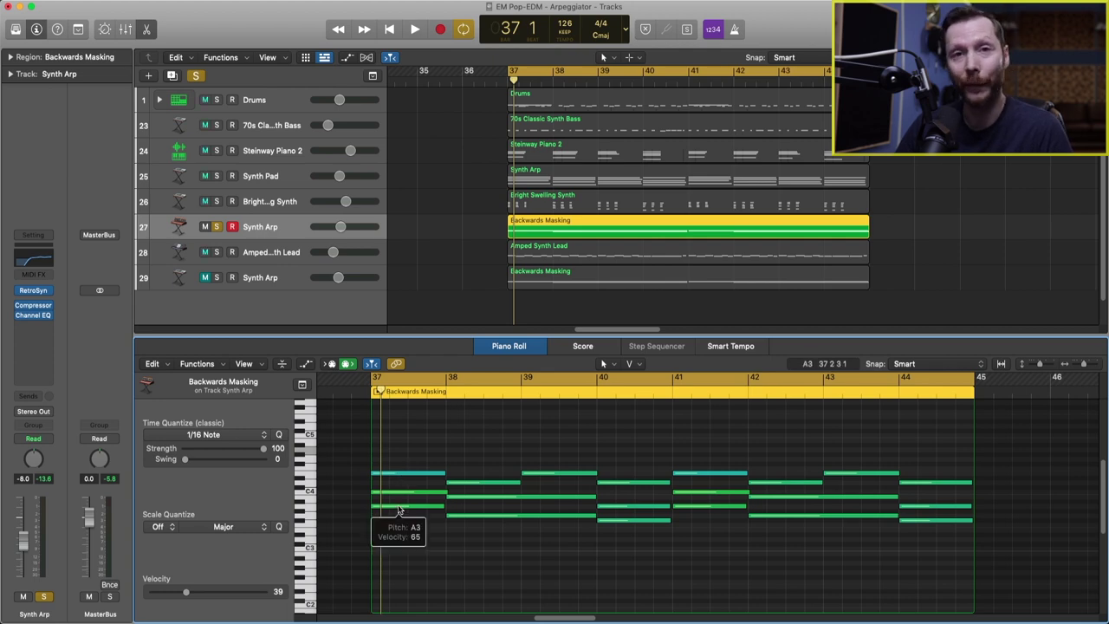
{"action": "left_click_drag", "start_coordinate": [400, 511], "coordinate": [401, 474]}
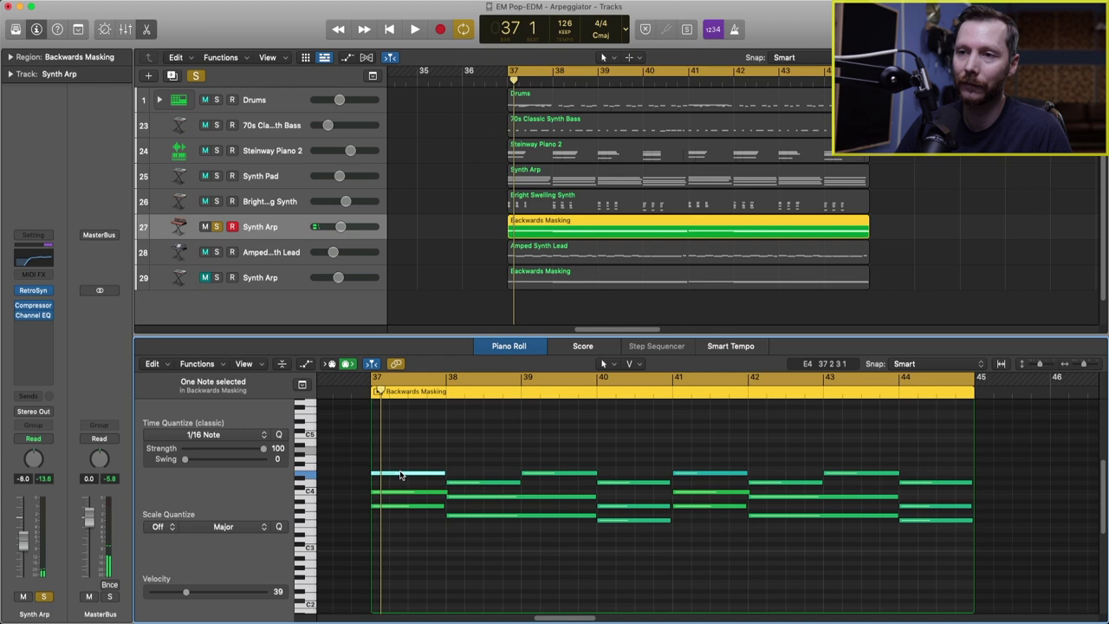
{"action": "left_click", "coordinate": [396, 533]}
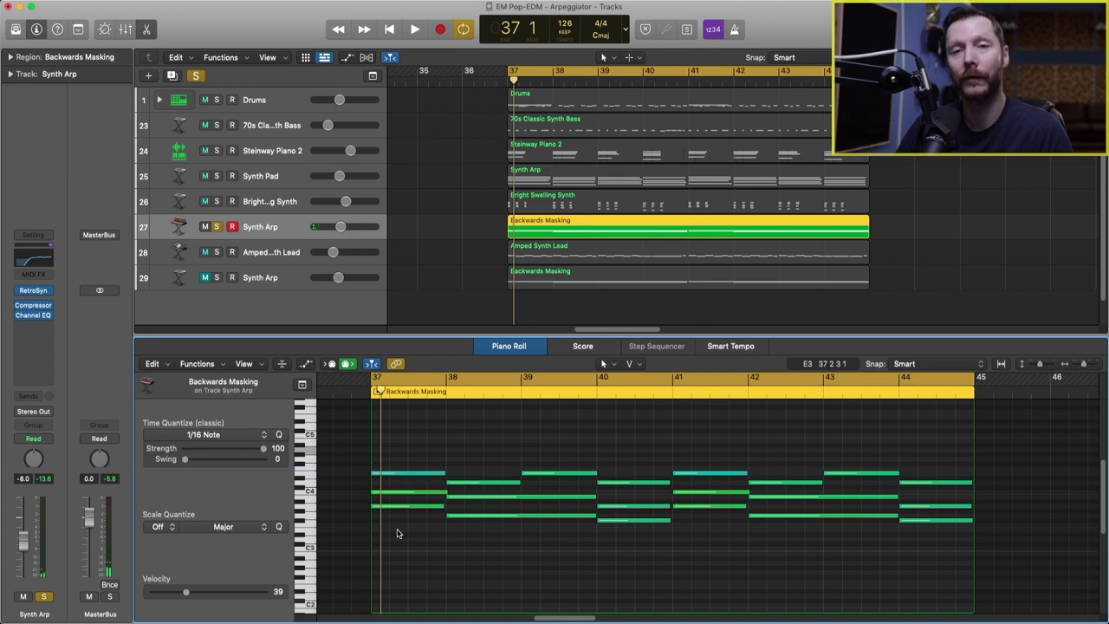
{"action": "left_click", "coordinate": [34, 317]}
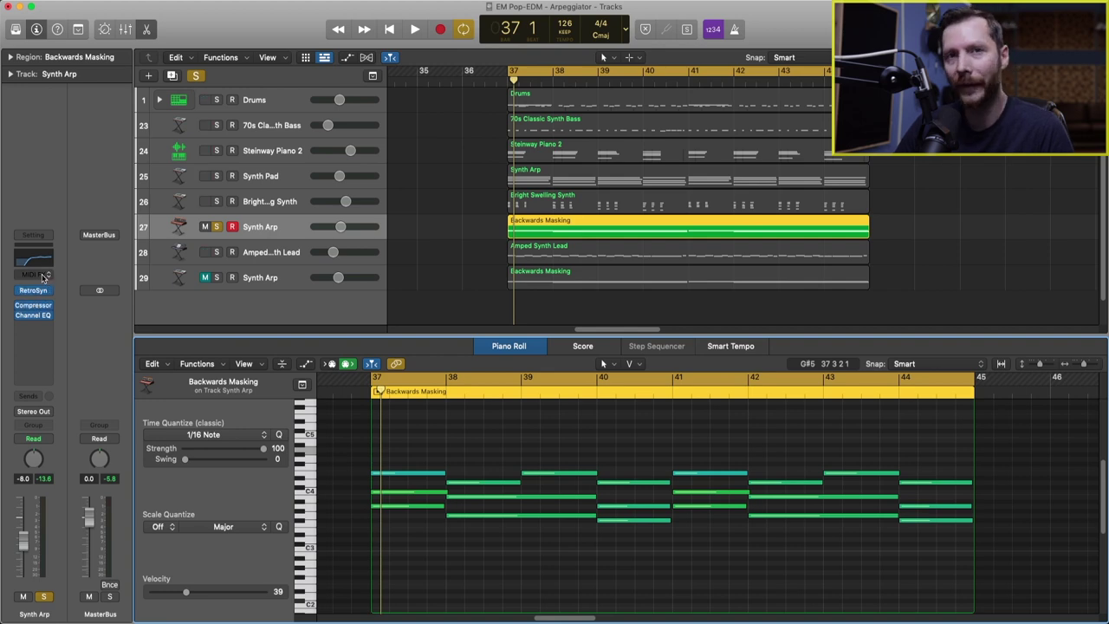
- Insert an Arpeggiator MIDI effect on Synth Arp, move its window top-left, and audition a chord
{"action": "left_click", "coordinate": [43, 276]}
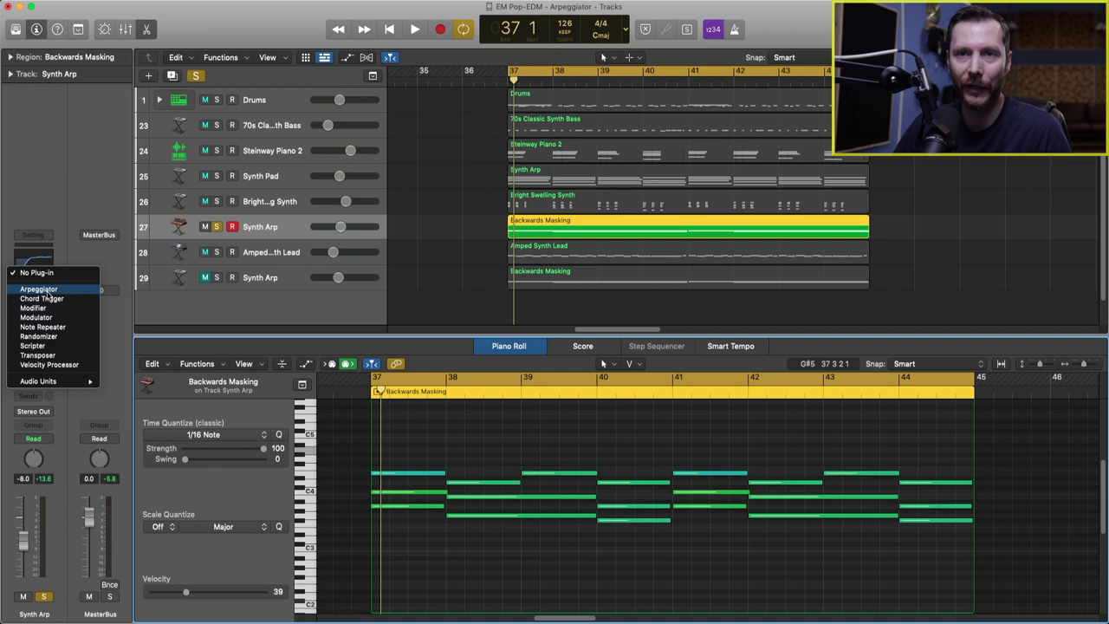
{"action": "left_click", "coordinate": [39, 288]}
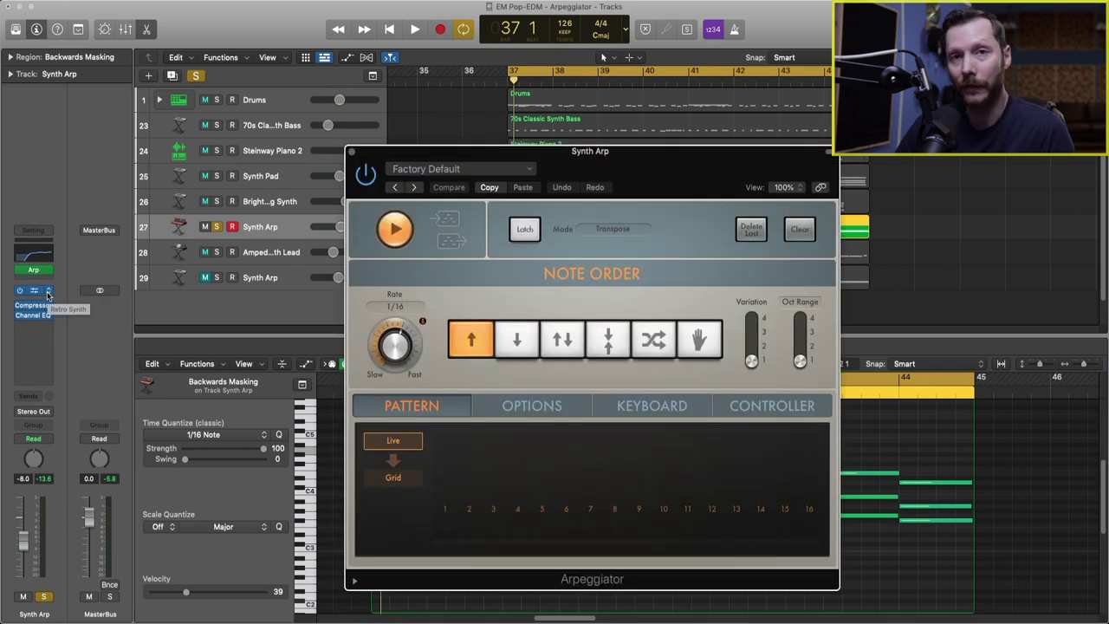
{"action": "left_click_drag", "start_coordinate": [585, 156], "coordinate": [261, 13]}
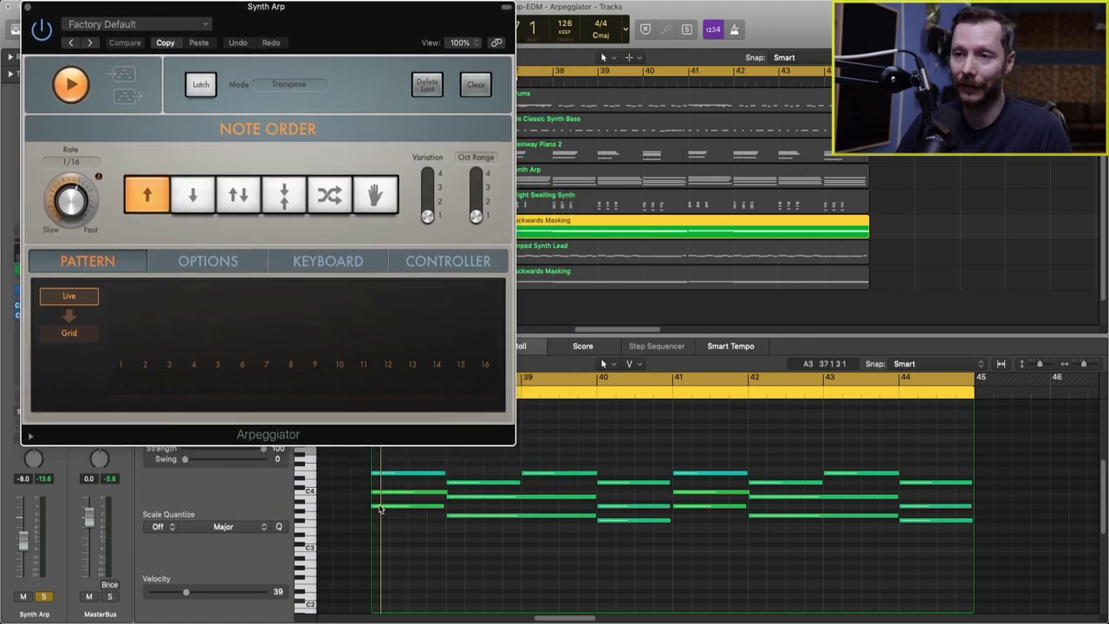
{"action": "left_click", "coordinate": [595, 497]}
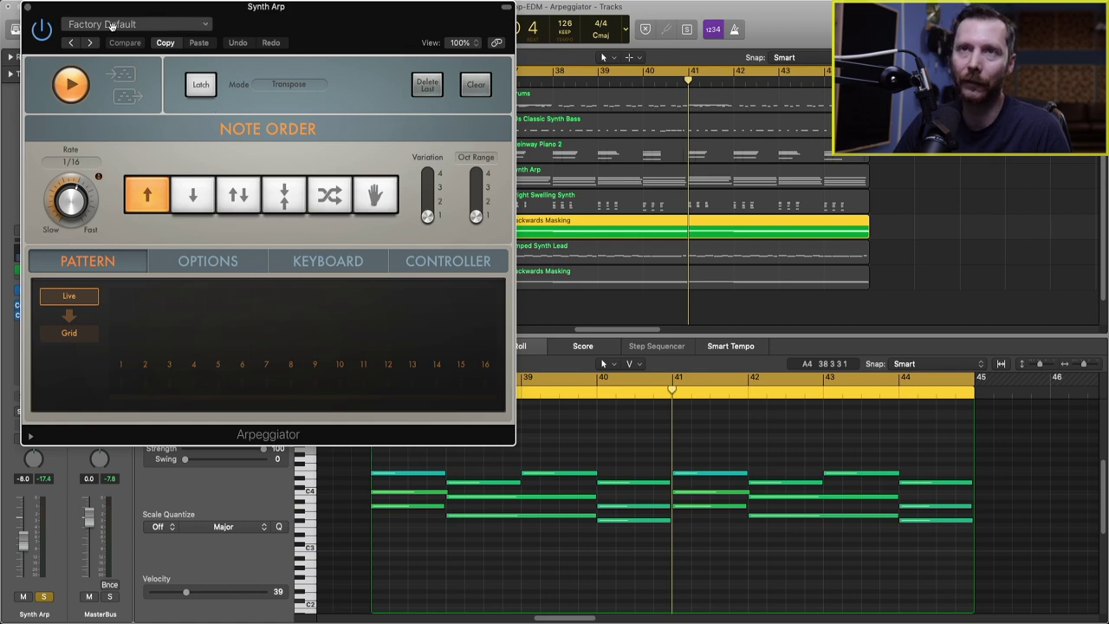
- Browse the Arpeggiator presets without choosing one, play the Factory Default arpeggio, then reopen the preset list
{"action": "left_click", "coordinate": [113, 26]}
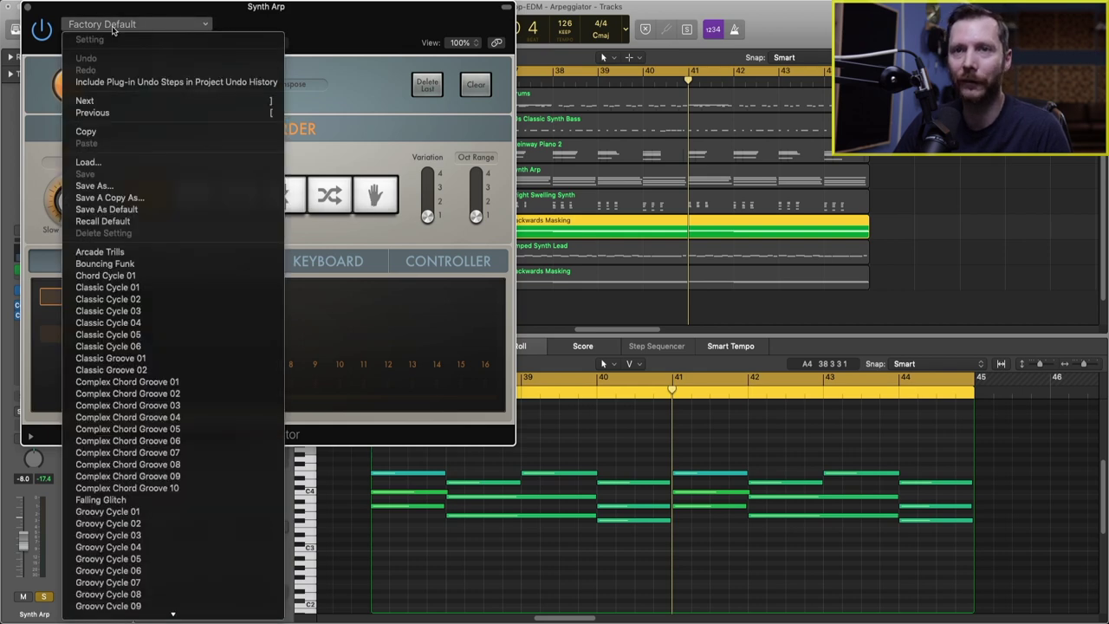
{"action": "scroll", "coordinate": [206, 316], "scroll_direction": "down", "scroll_amount": 1}
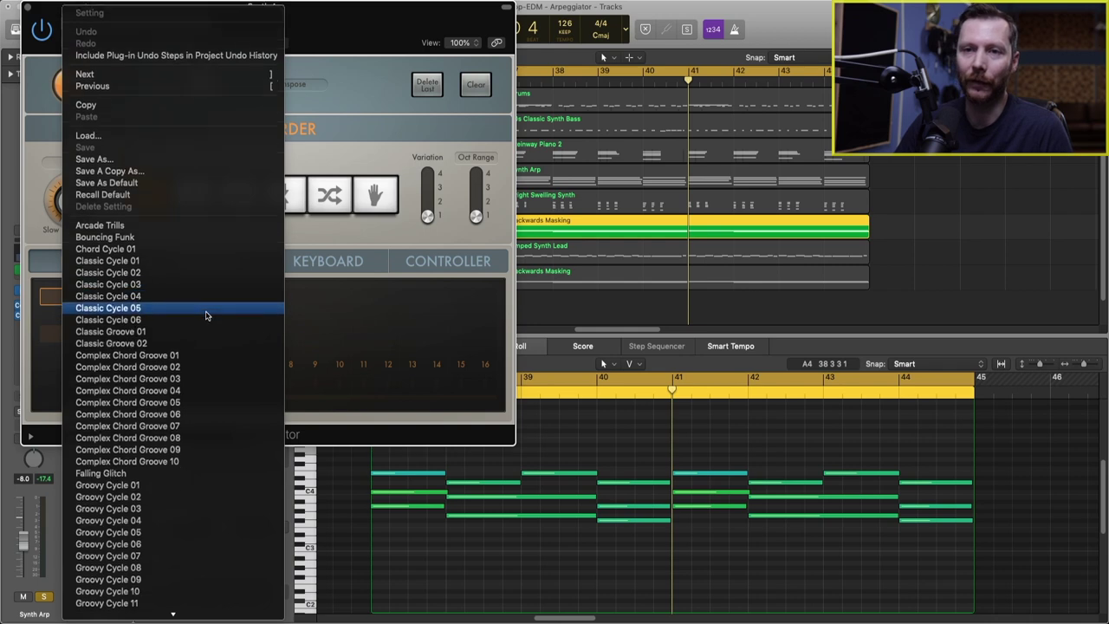
{"action": "scroll", "coordinate": [206, 315], "scroll_direction": "down", "scroll_amount": 15}
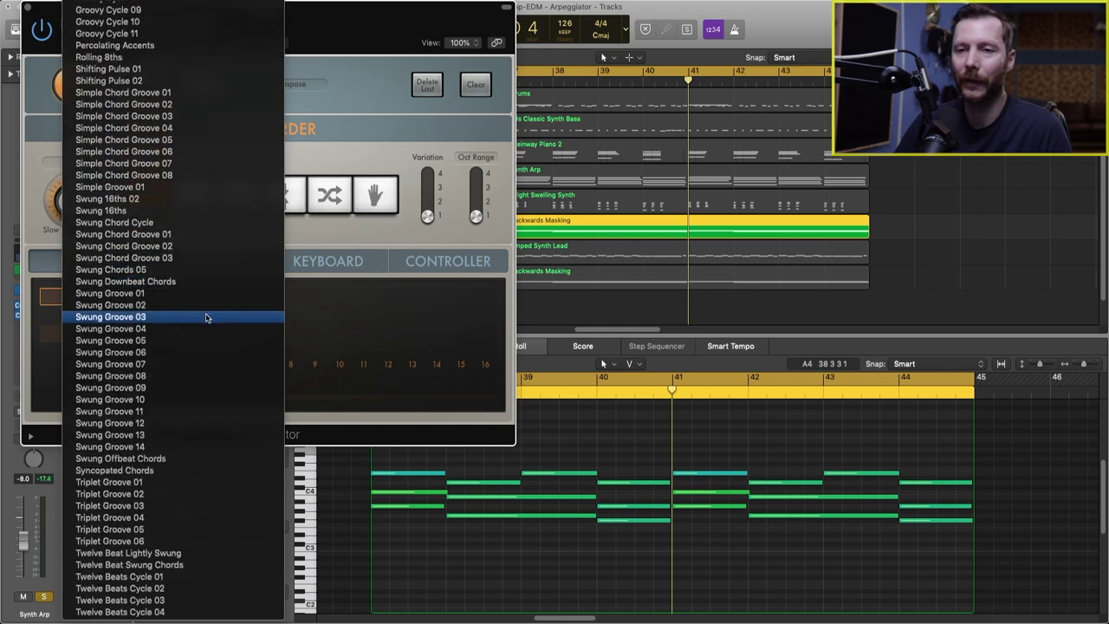
{"action": "scroll", "coordinate": [199, 419], "scroll_direction": "up", "scroll_amount": 15}
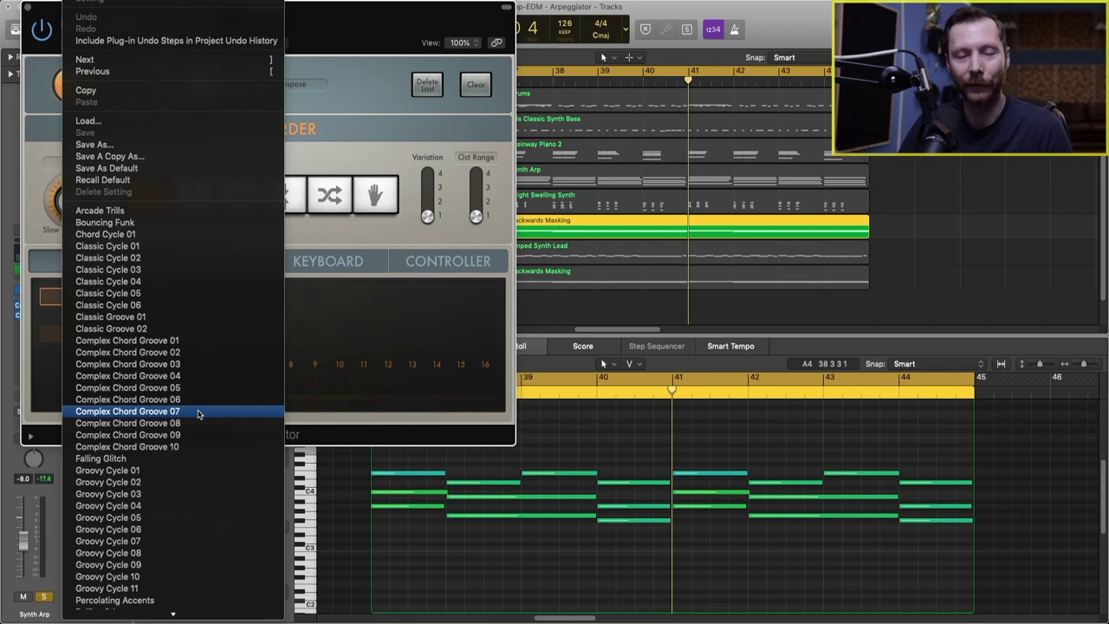
{"action": "left_click", "coordinate": [387, 542]}
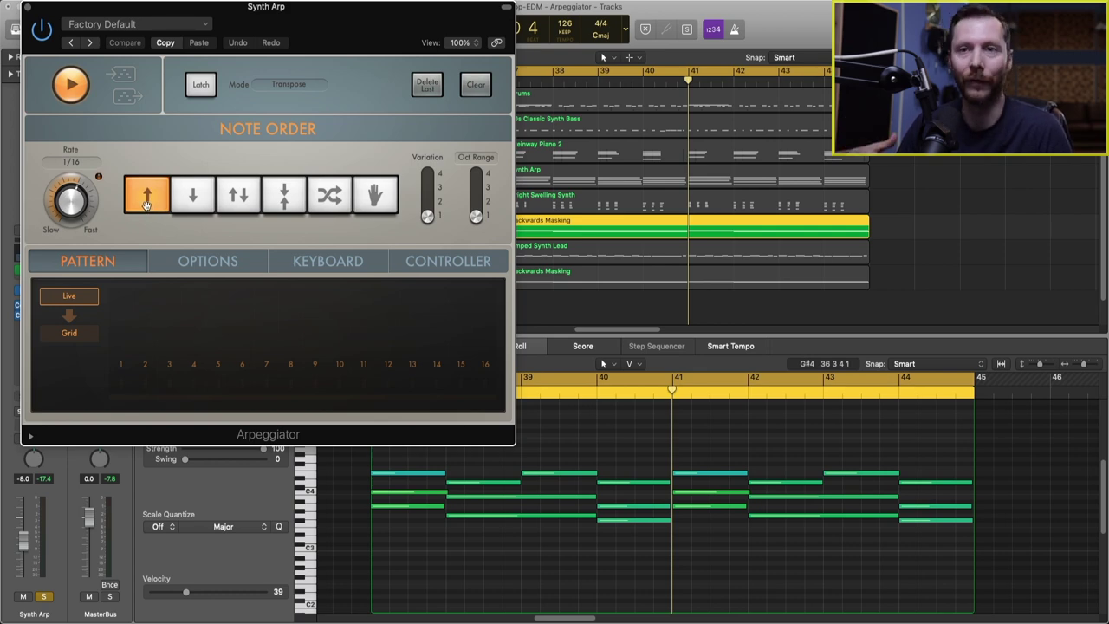
{"action": "key", "text": "space"}
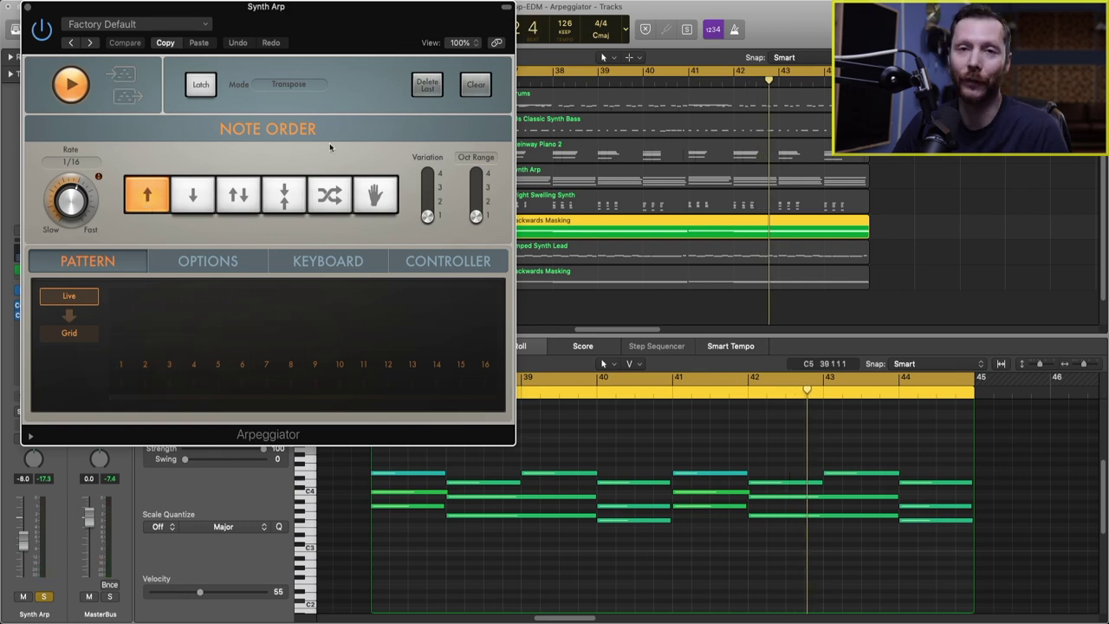
{"action": "left_click", "coordinate": [161, 25]}
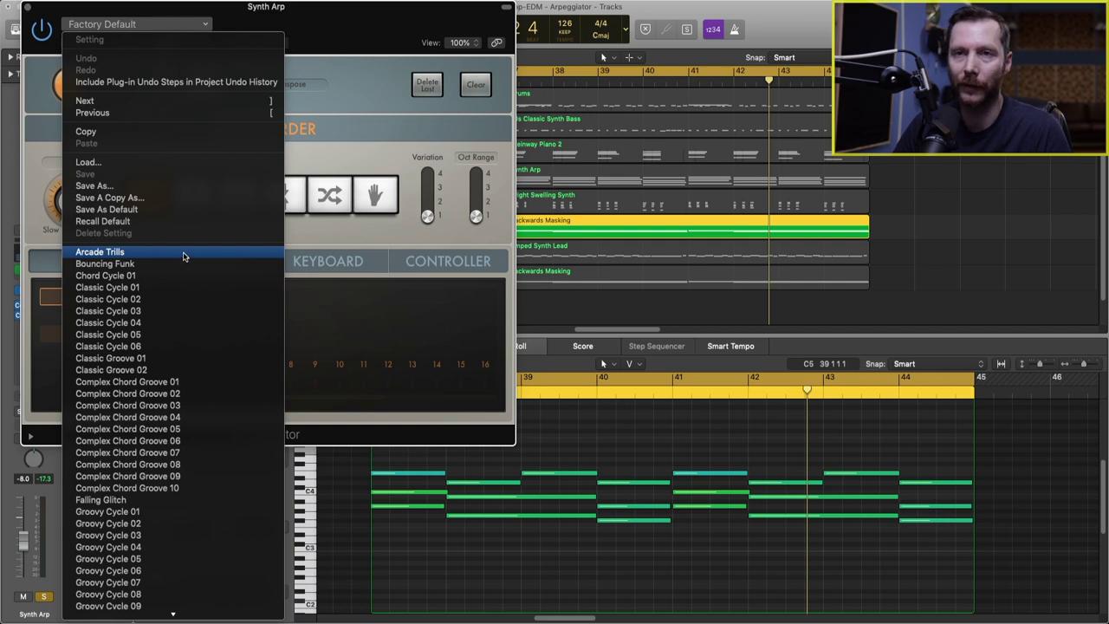
- Load Arcade Trills, then step through Bouncing Funk and Chord Cycle 01 to Classic Cycle 01 while playing
{"action": "left_click", "coordinate": [183, 253]}
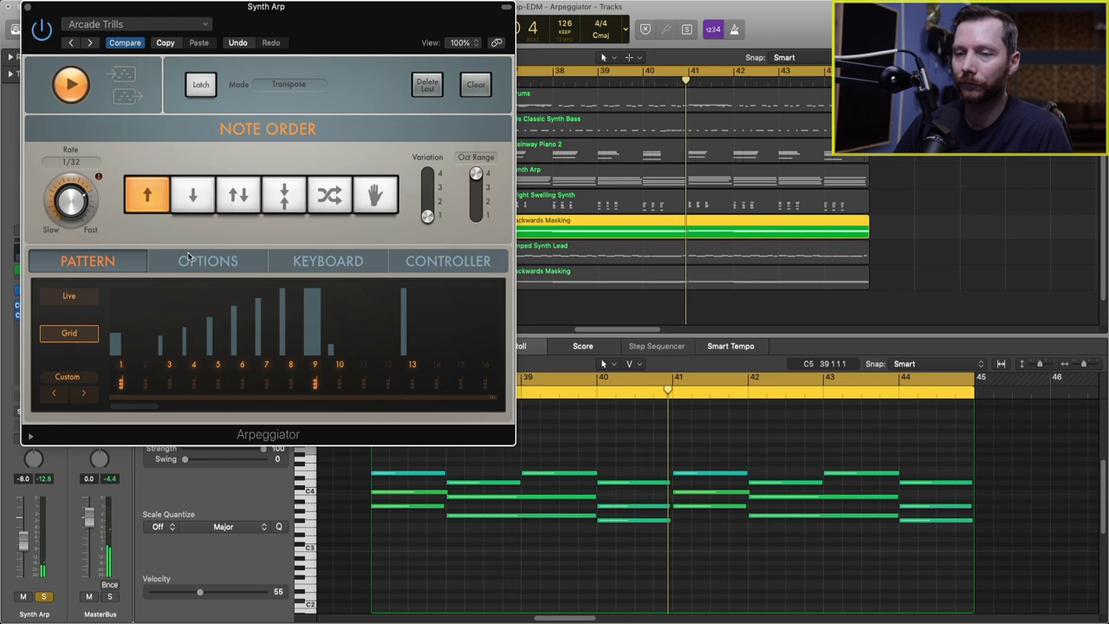
{"action": "left_click", "coordinate": [91, 43]}
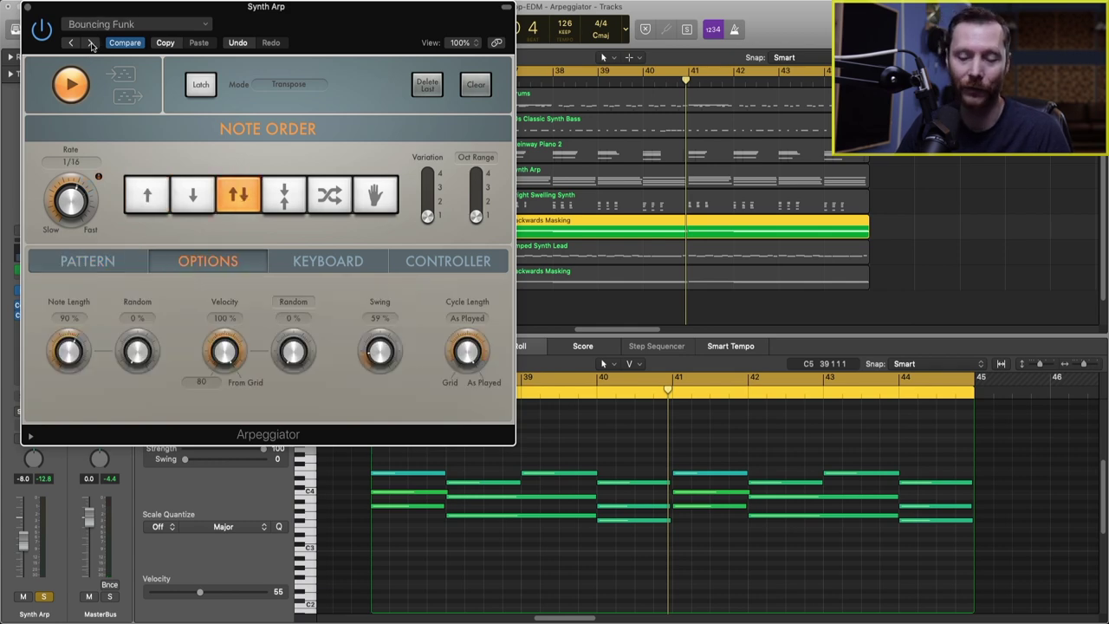
{"action": "key", "text": "space"}
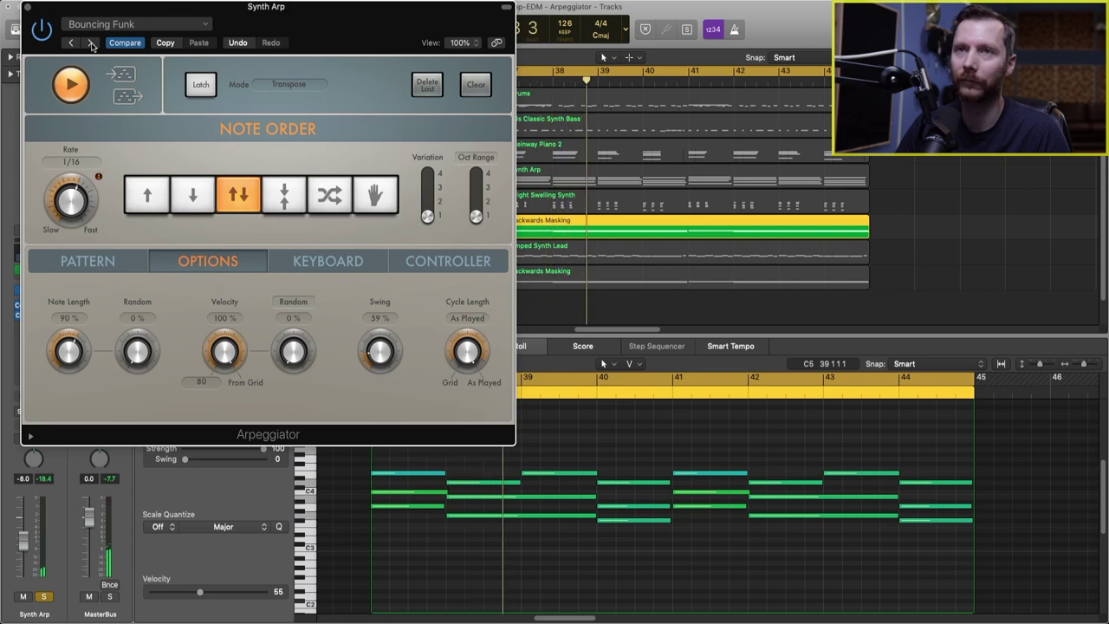
{"action": "left_click", "coordinate": [91, 43]}
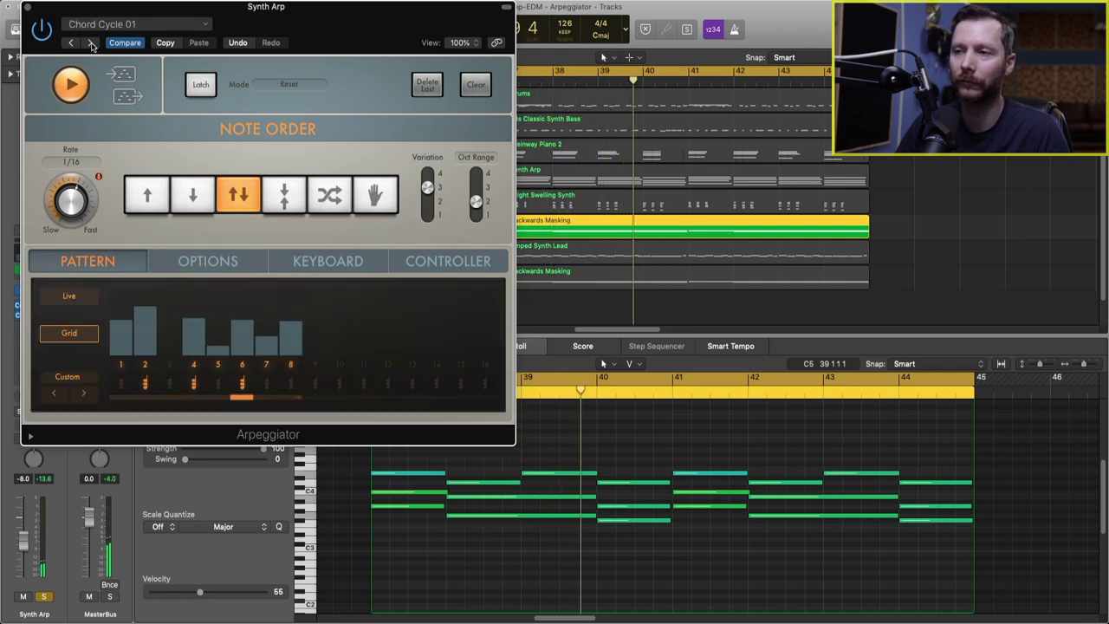
{"action": "left_click", "coordinate": [91, 43]}
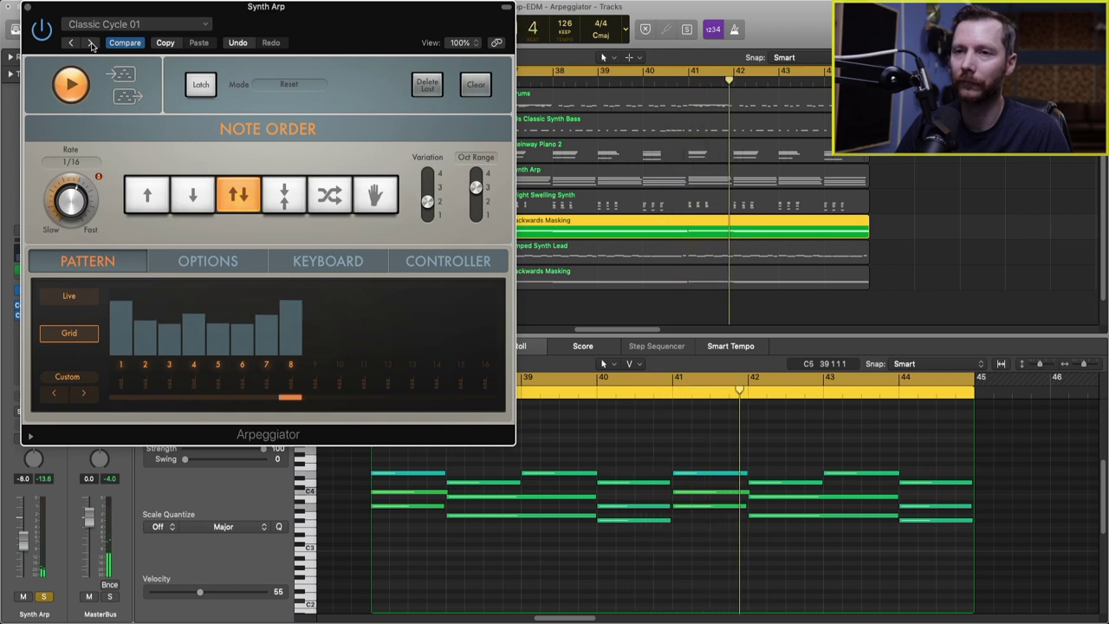
- Step through Classic Cycle 02–06 to load the Classic Groove 01 preset
{"action": "left_click", "coordinate": [91, 42]}
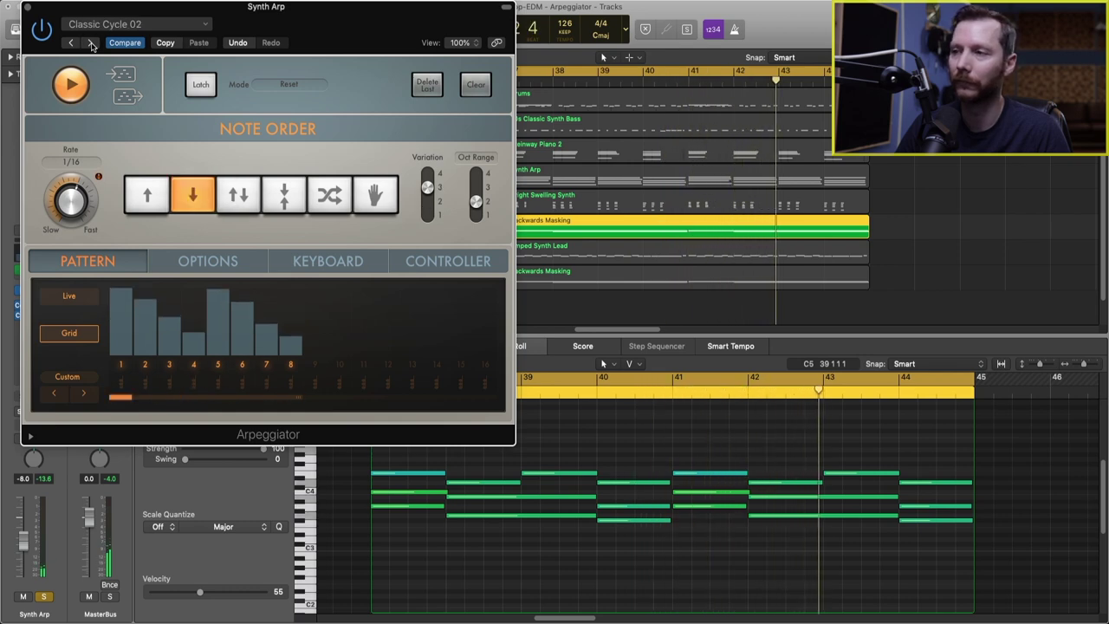
{"action": "left_click", "coordinate": [91, 42]}
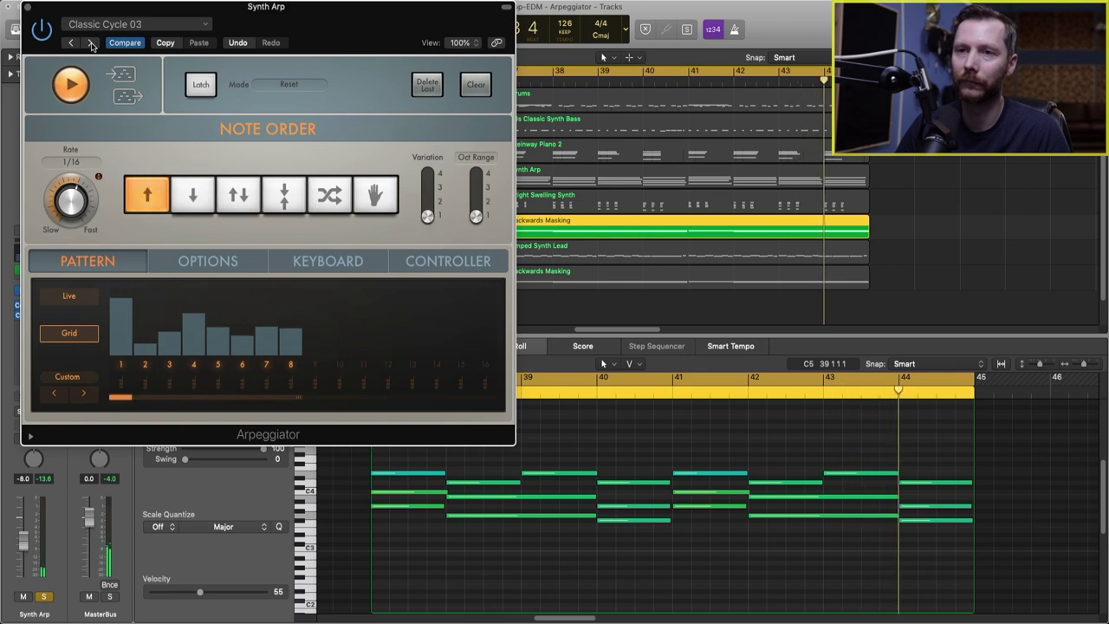
{"action": "left_click", "coordinate": [91, 42]}
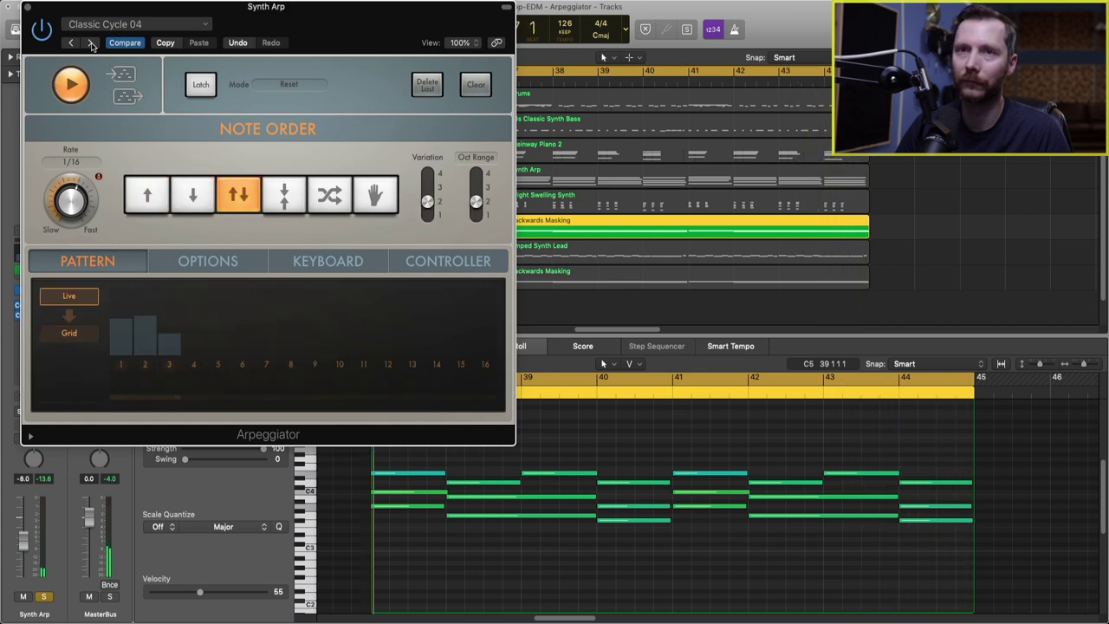
{"action": "left_click", "coordinate": [91, 42]}
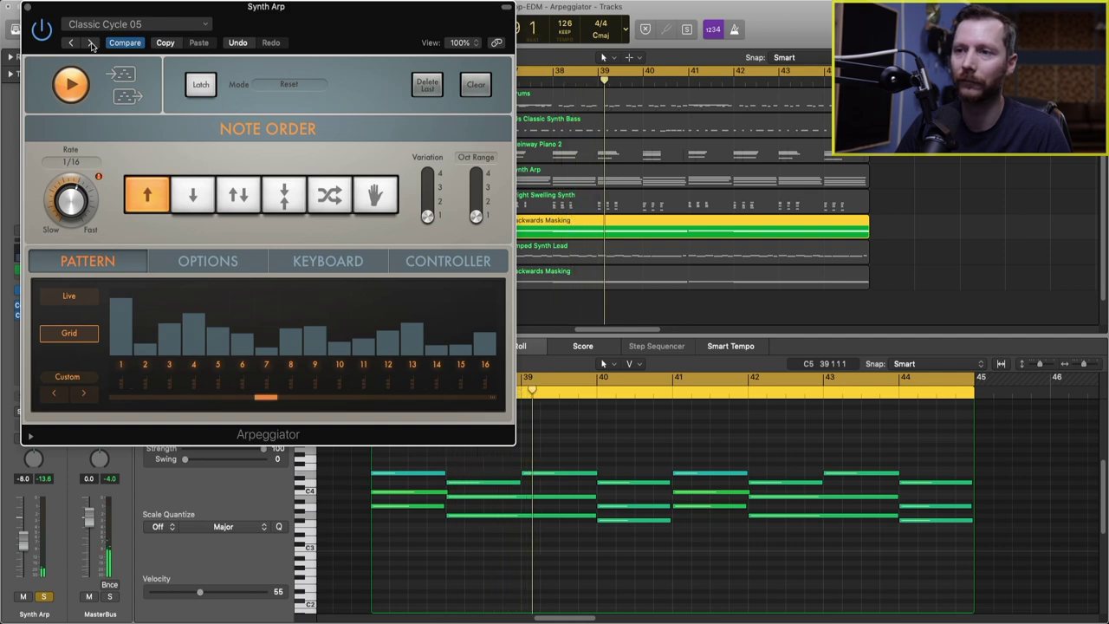
{"action": "left_click", "coordinate": [91, 43]}
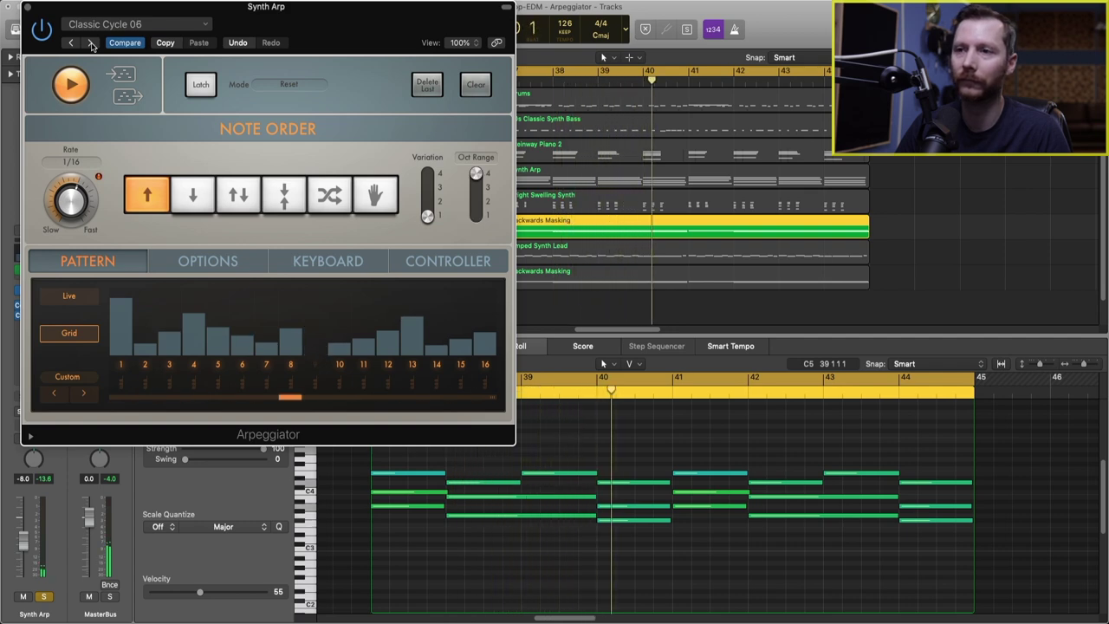
{"action": "left_click", "coordinate": [91, 42]}
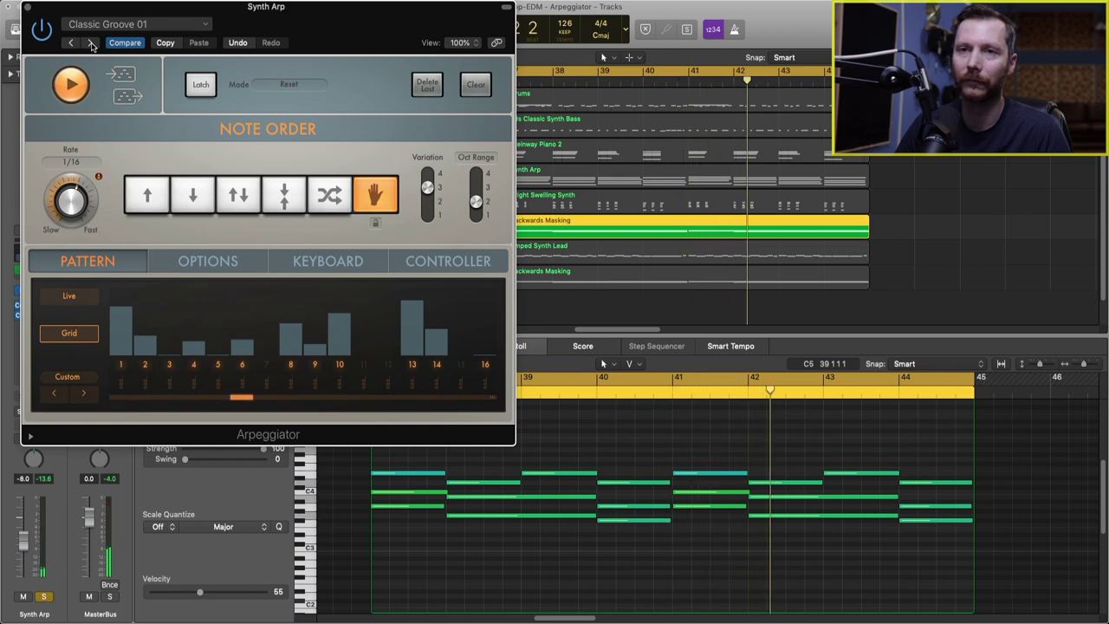
- Browse the preset list and close it, keeping Classic Groove 01 loaded
{"action": "left_click", "coordinate": [136, 23]}
{"action": "scroll", "coordinate": [191, 320], "scroll_direction": "down", "scroll_amount": 15}
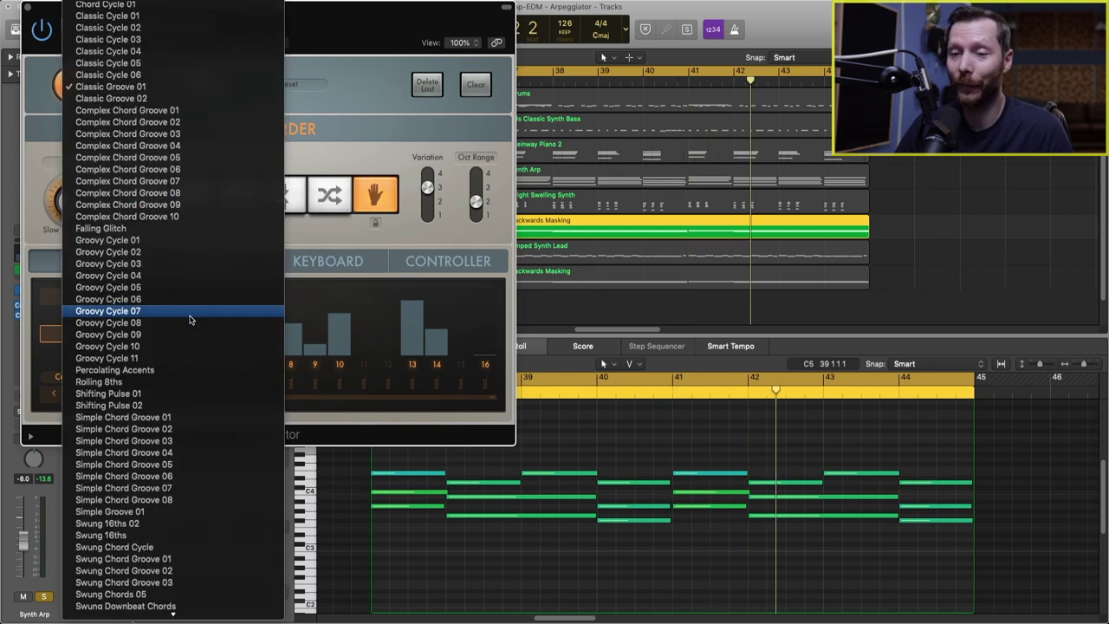
{"action": "scroll", "coordinate": [177, 589], "scroll_direction": "up", "scroll_amount": 15}
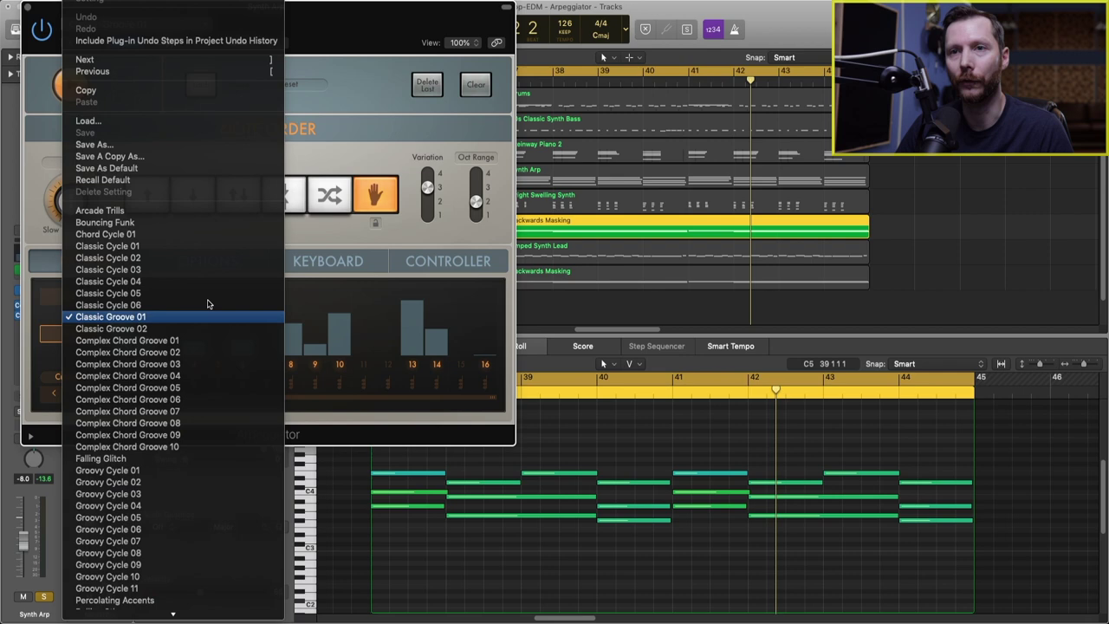
{"action": "left_click", "coordinate": [164, 317]}
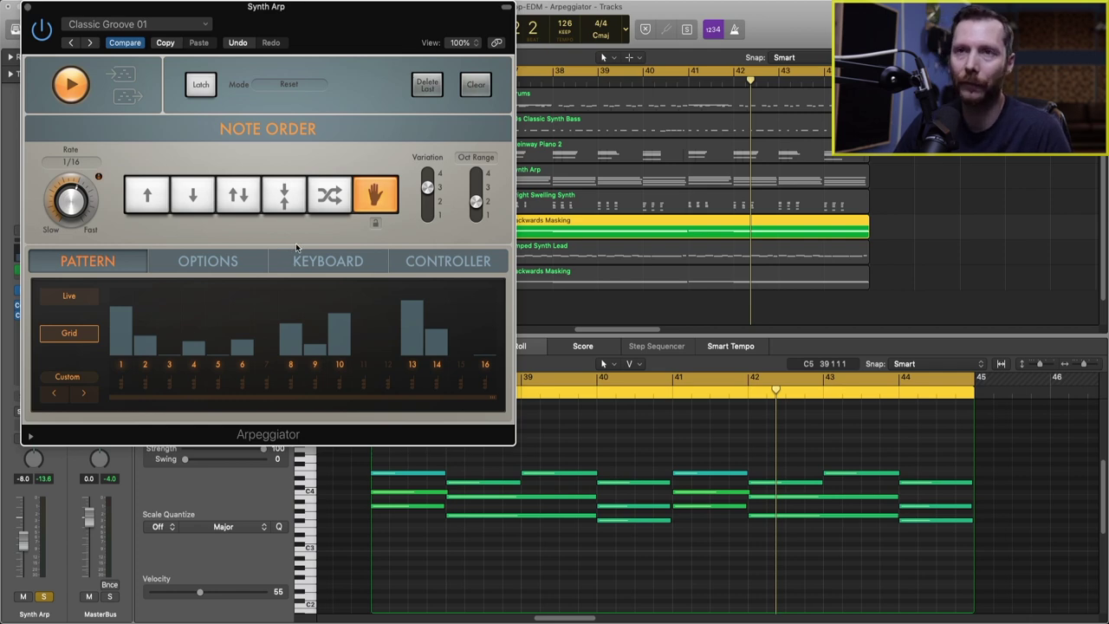
{"action": "left_click", "coordinate": [157, 25]}
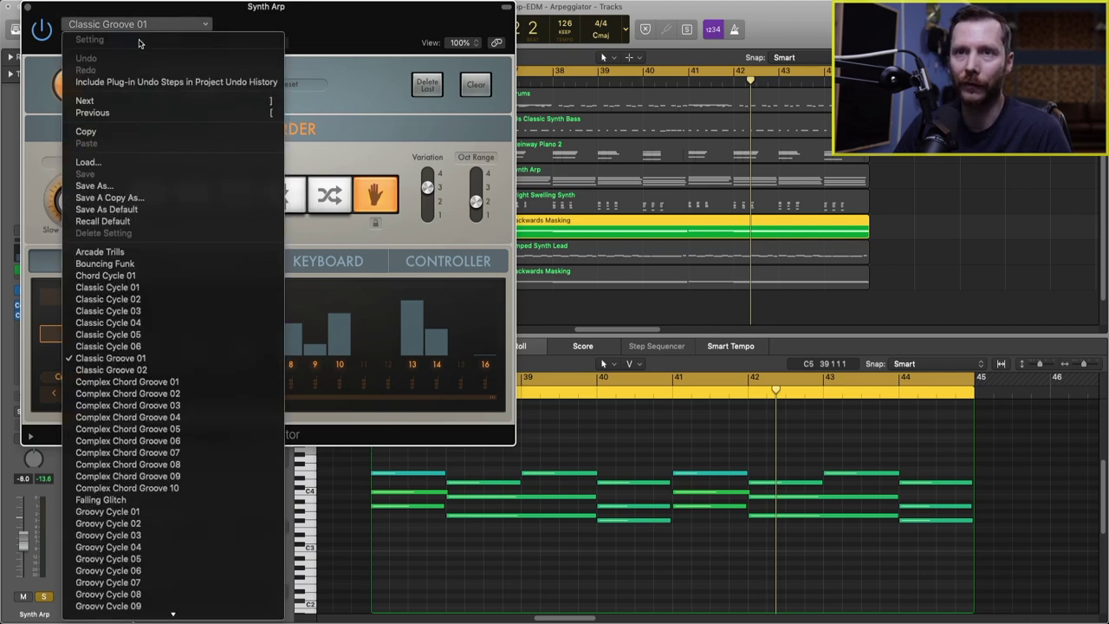
- Recall the Arpeggiator's Factory Default settings and bypass then re-enable it to compare with plain chords
{"action": "left_click", "coordinate": [177, 227]}
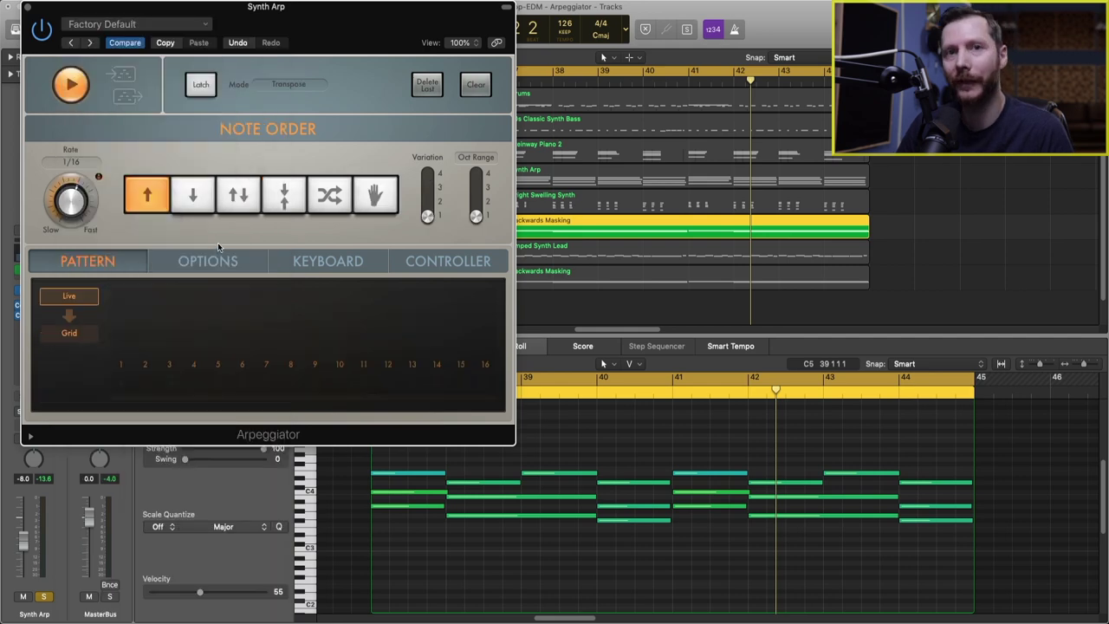
{"action": "left_click", "coordinate": [72, 86]}
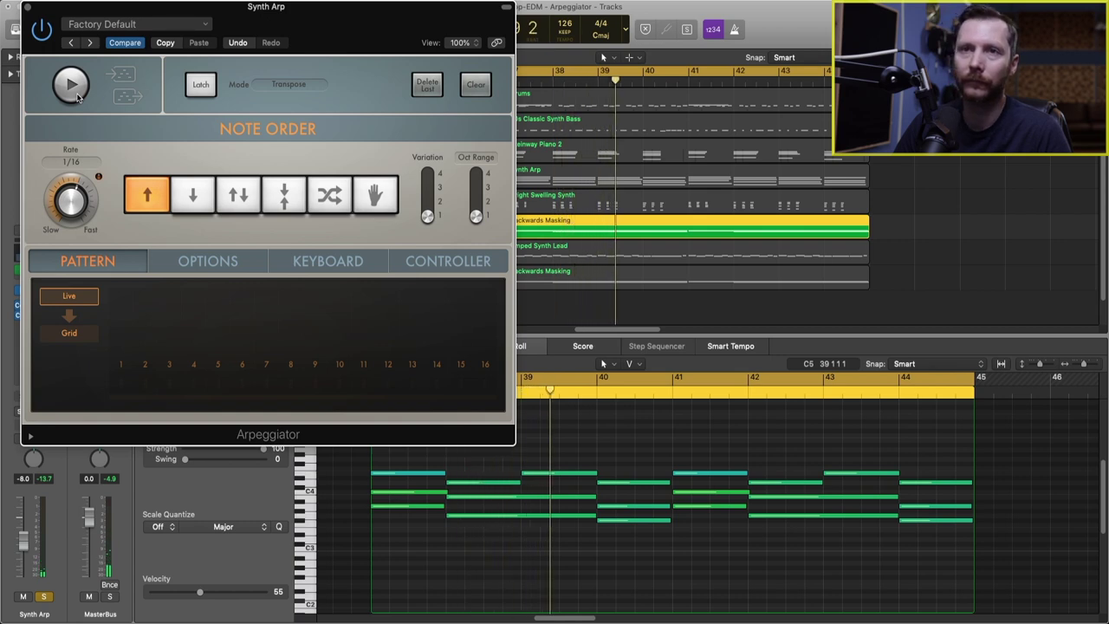
{"action": "left_click", "coordinate": [72, 87]}
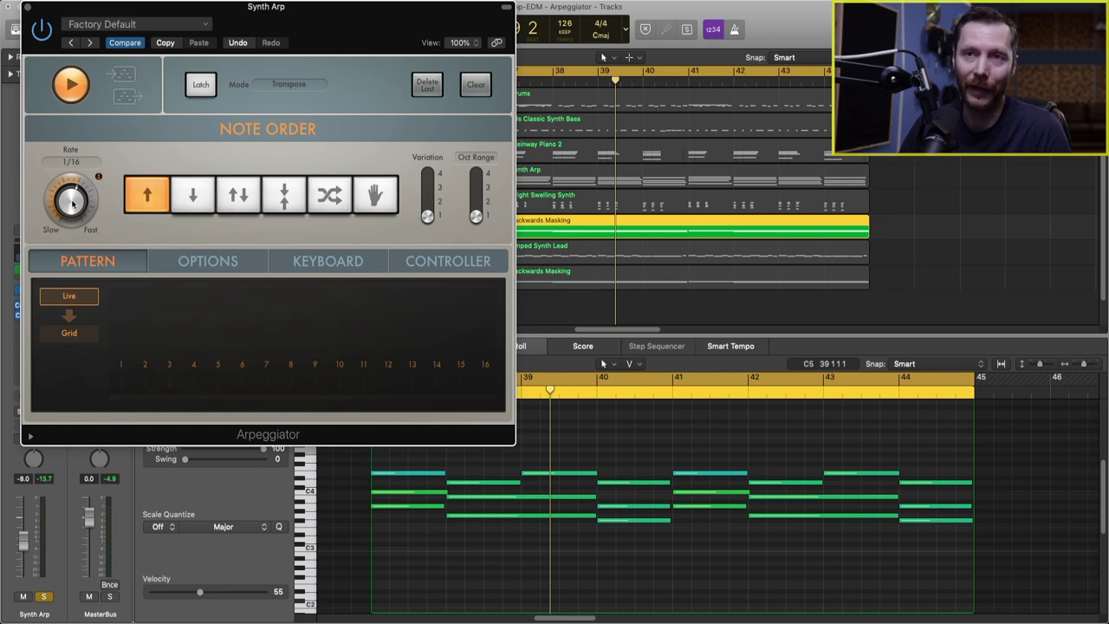
- Try slower arpeggio rates during playback, ending with the rate back at 1/16
{"action": "left_click_drag", "start_coordinate": [73, 201], "coordinate": [75, 220]}
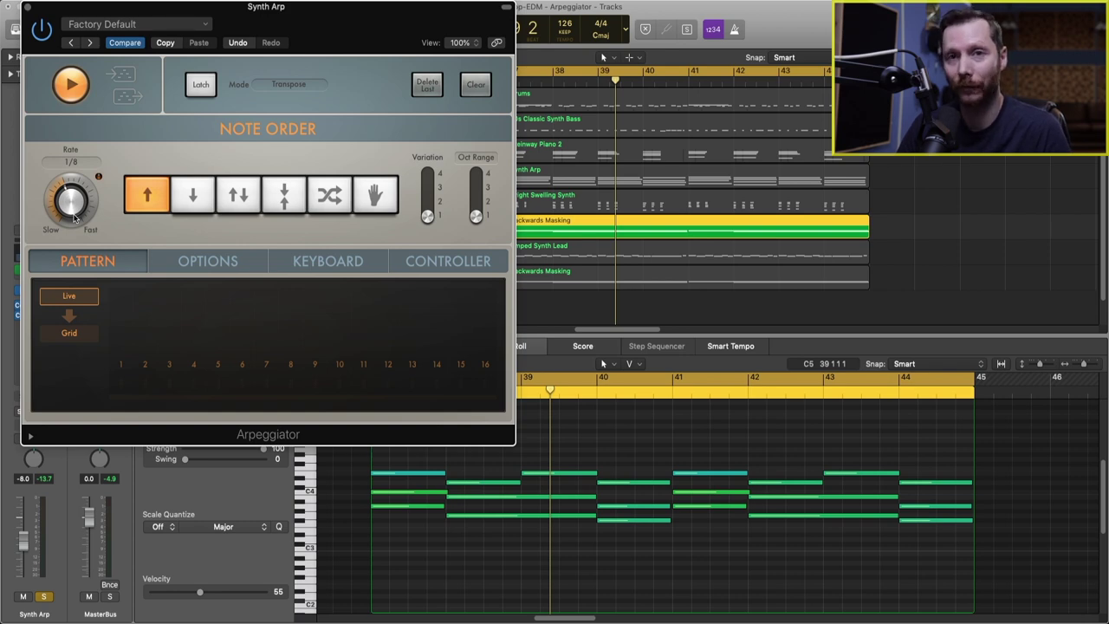
{"action": "key", "text": "space"}
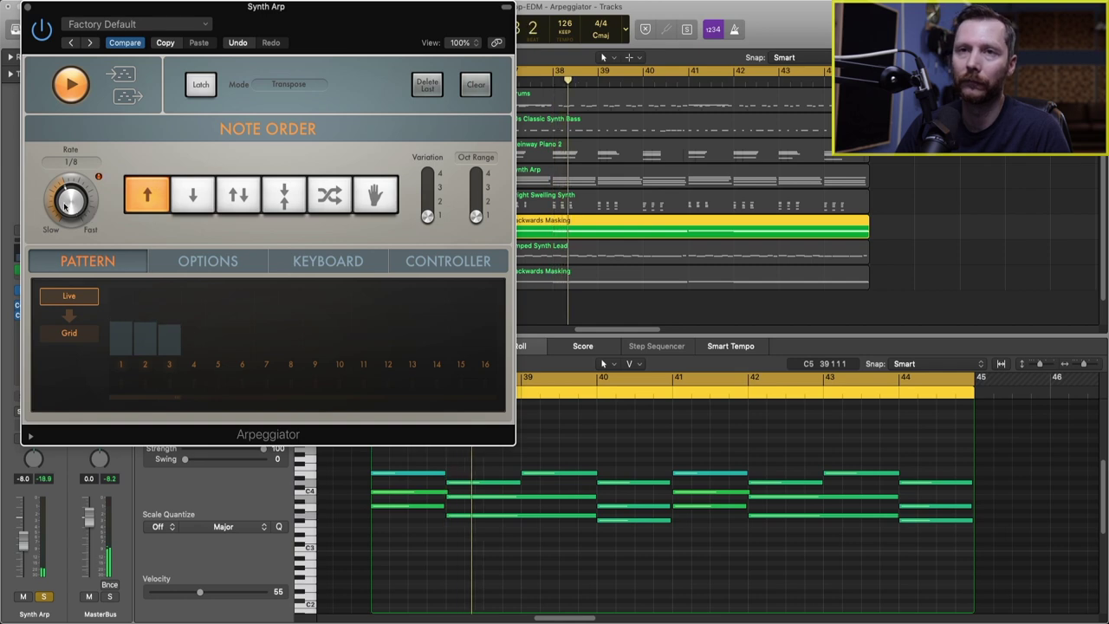
{"action": "mouse_move", "coordinate": [73, 217]}
{"action": "left_mouse_down"}
{"action": "mouse_move", "coordinate": [71, 229]}
{"action": "mouse_move", "coordinate": [70, 179]}
{"action": "mouse_move", "coordinate": [73, 218]}
{"action": "left_mouse_up"}
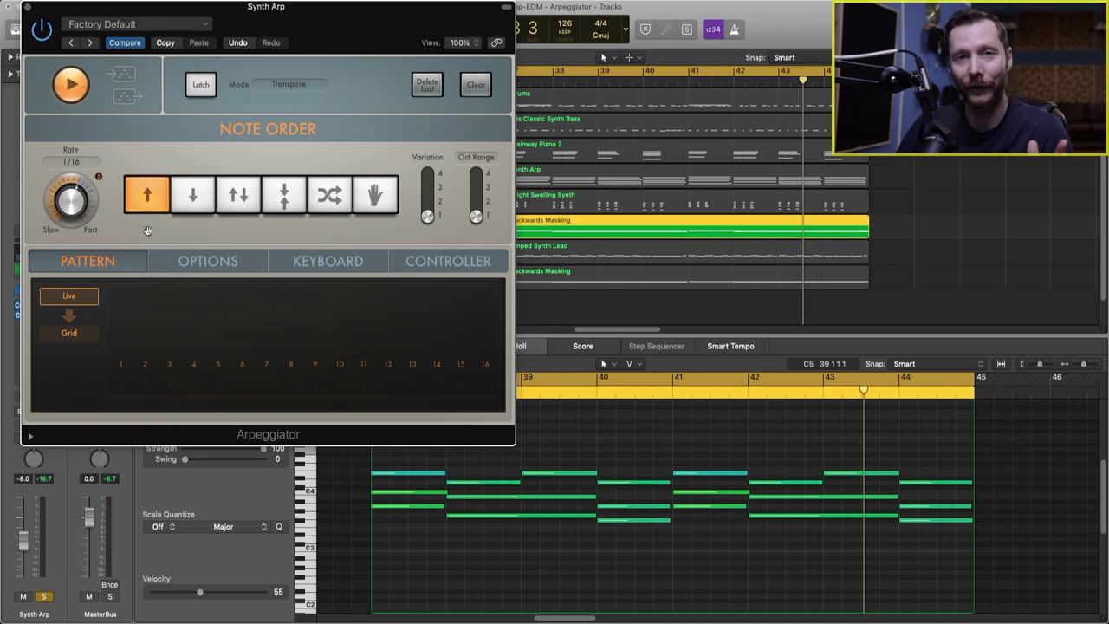
- Select the three first-bar chord notes in the Piano Roll, then deselect them
{"action": "left_click", "coordinate": [401, 555]}
{"action": "left_click_drag", "start_coordinate": [401, 554], "coordinate": [398, 470]}
{"action": "left_click", "coordinate": [397, 535]}
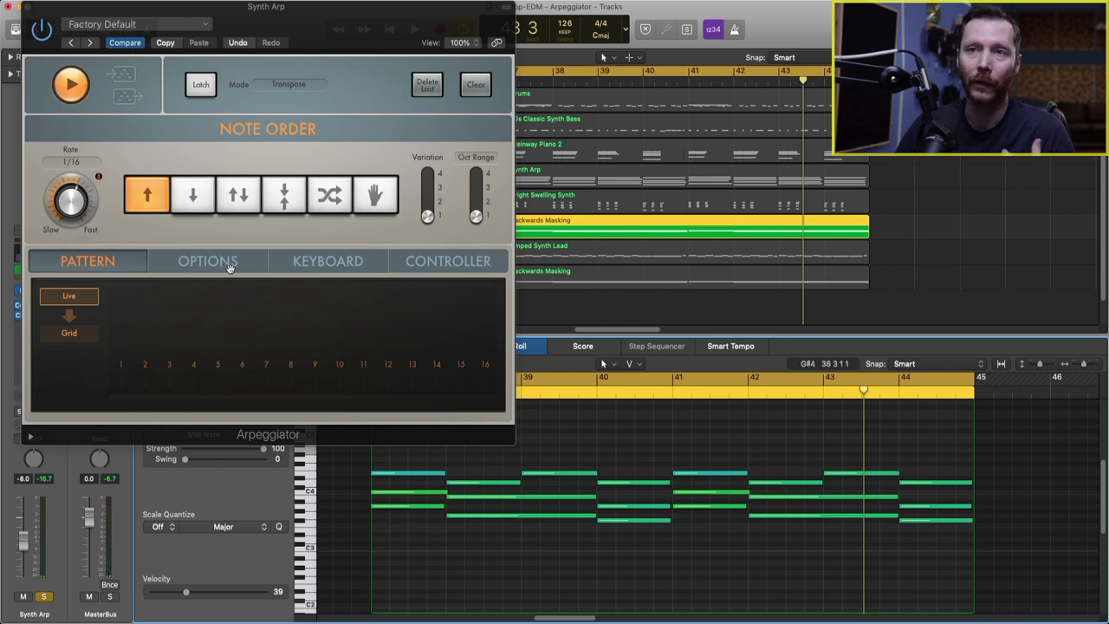
- Audition Down, Up/Down, Outside-In and Random note orders, settling on Up/Down
{"action": "left_click", "coordinate": [194, 199]}
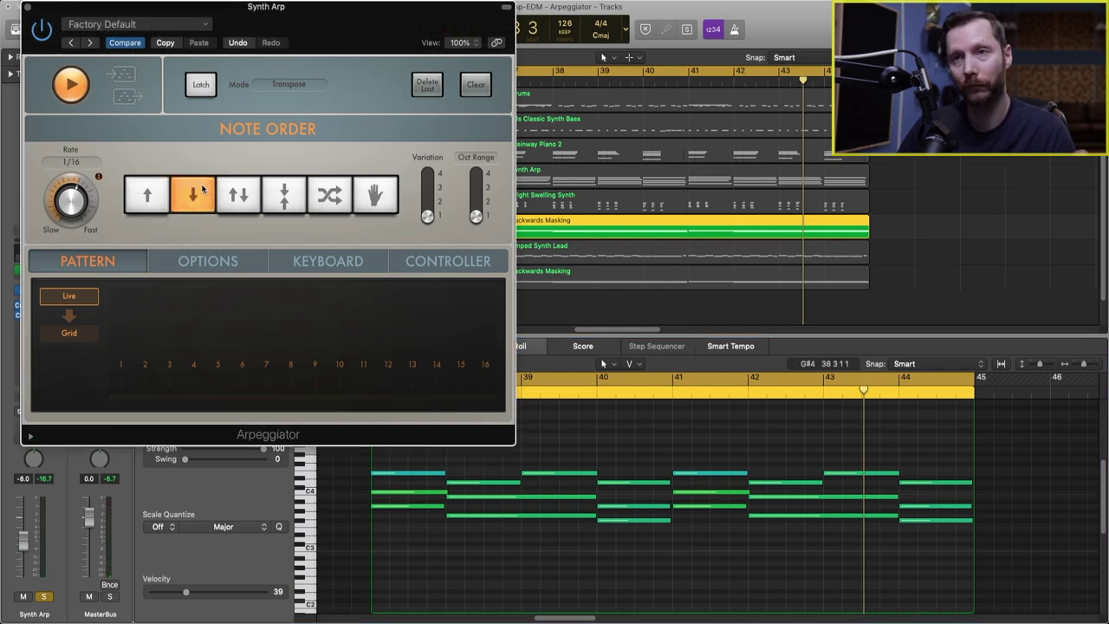
{"action": "left_click", "coordinate": [393, 458]}
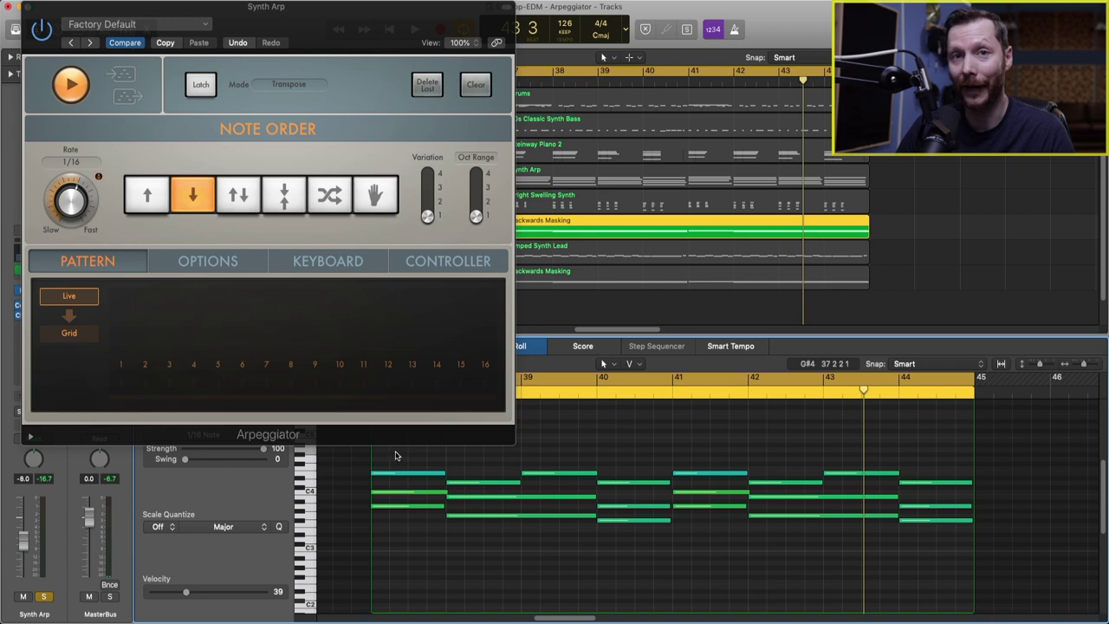
{"action": "key", "text": "shift+space"}
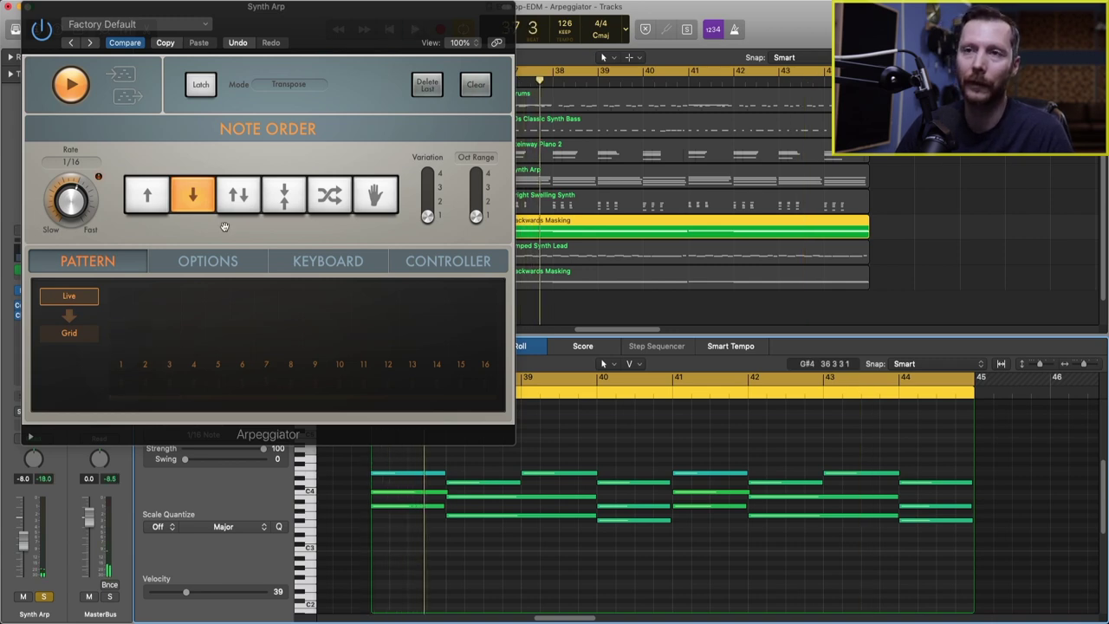
{"action": "left_click", "coordinate": [243, 196]}
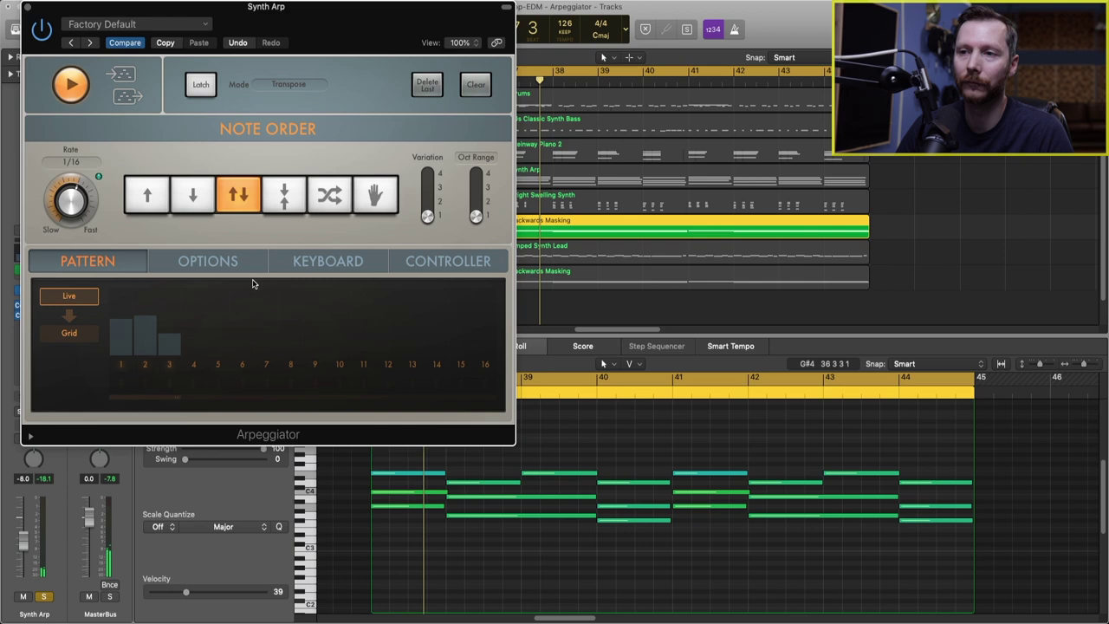
{"action": "left_click", "coordinate": [284, 198]}
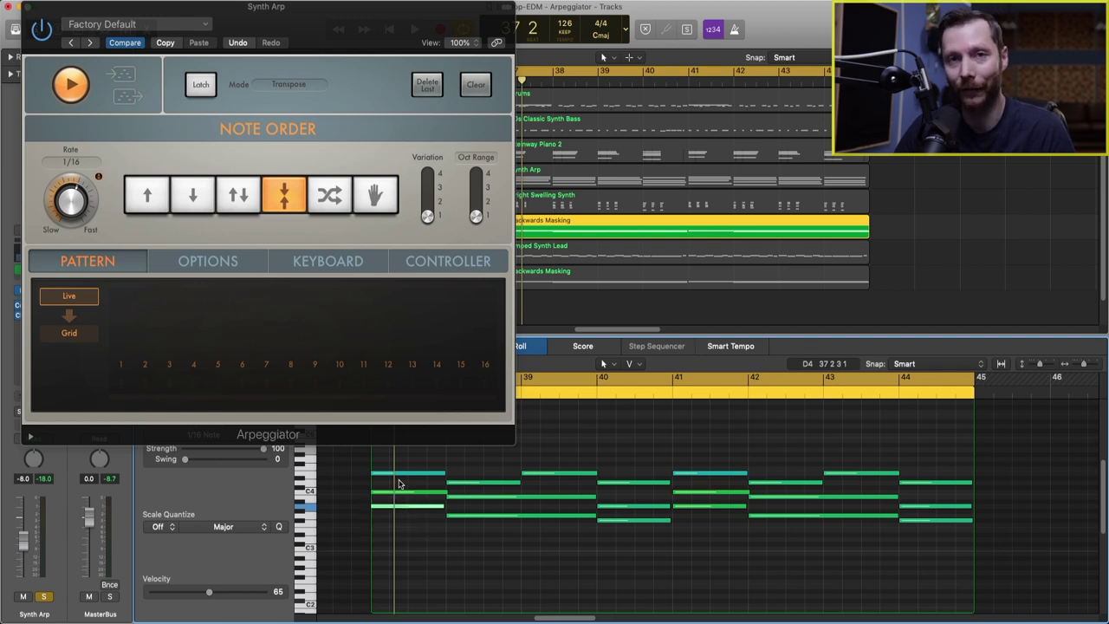
{"action": "key", "text": "space"}
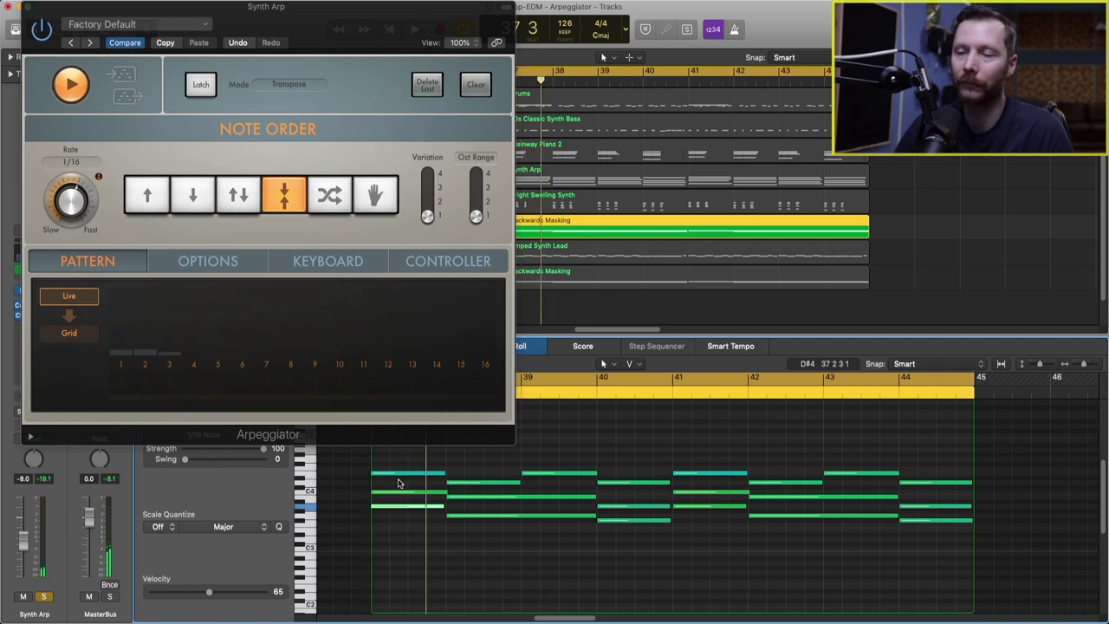
{"action": "left_click", "coordinate": [330, 196]}
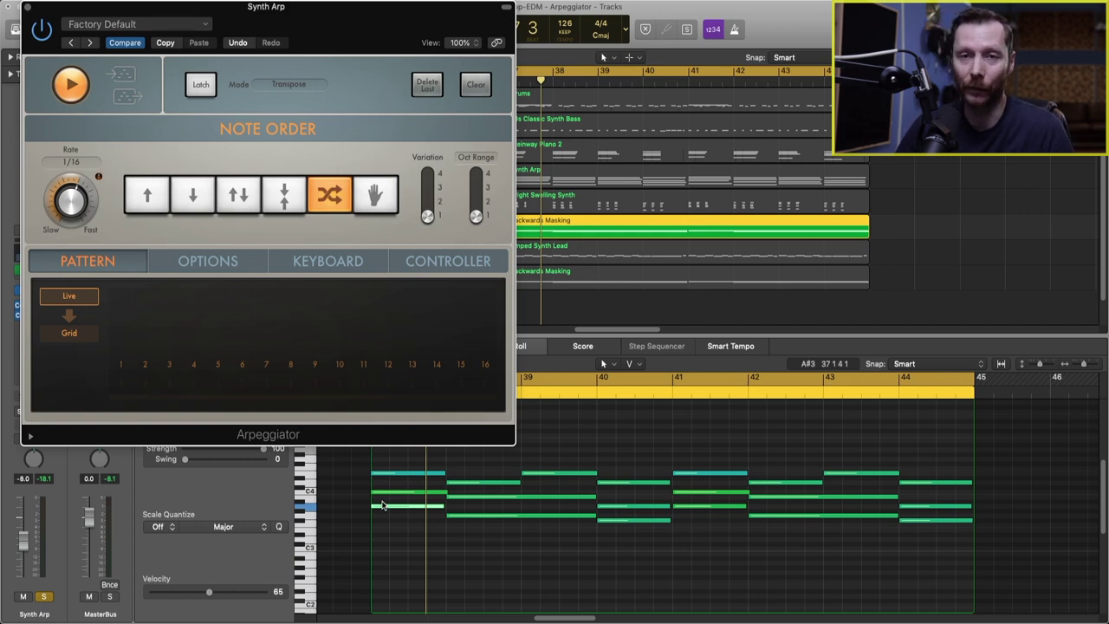
{"action": "left_click", "coordinate": [243, 199]}
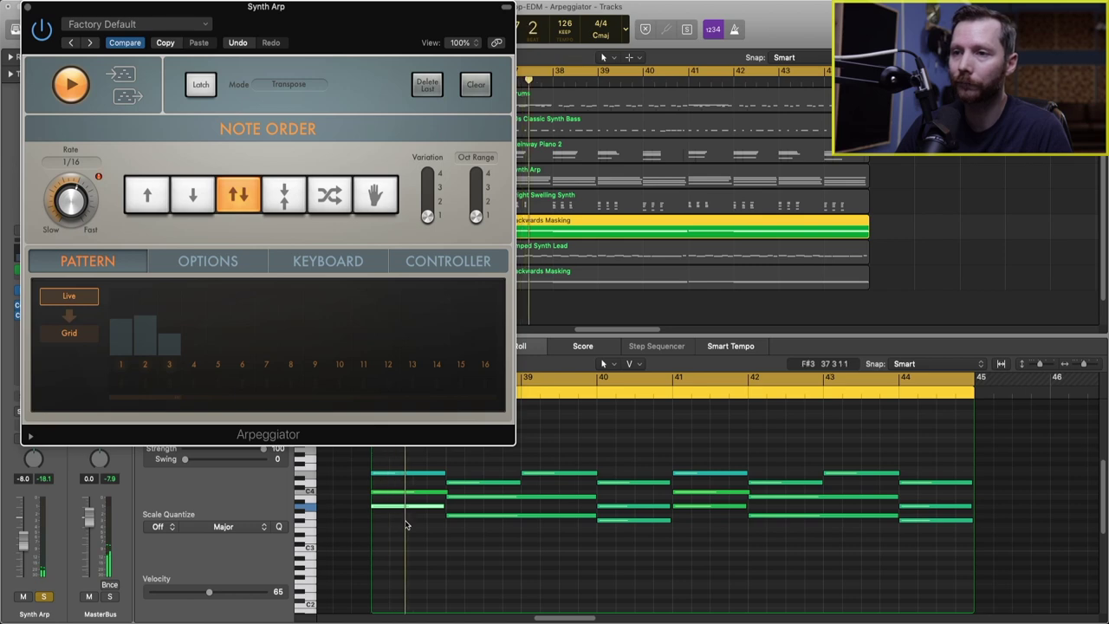
- Experiment with octave range 2–3 and variation 2–4, finishing at Variation 3
{"action": "left_click_drag", "start_coordinate": [476, 216], "coordinate": [475, 201]}
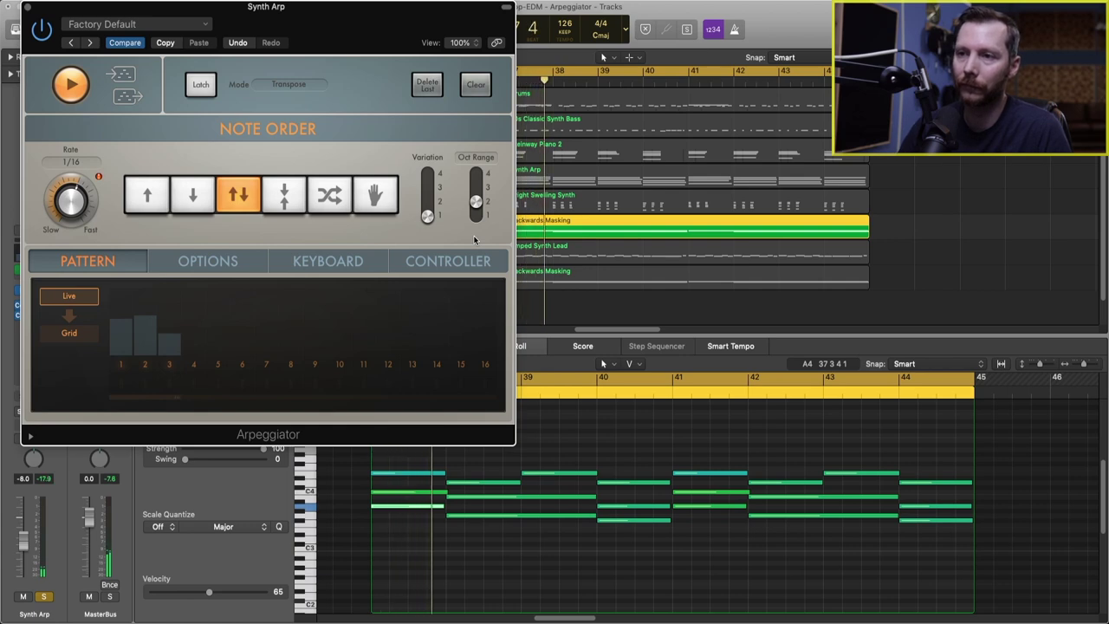
{"action": "left_click_drag", "start_coordinate": [475, 202], "coordinate": [475, 195]}
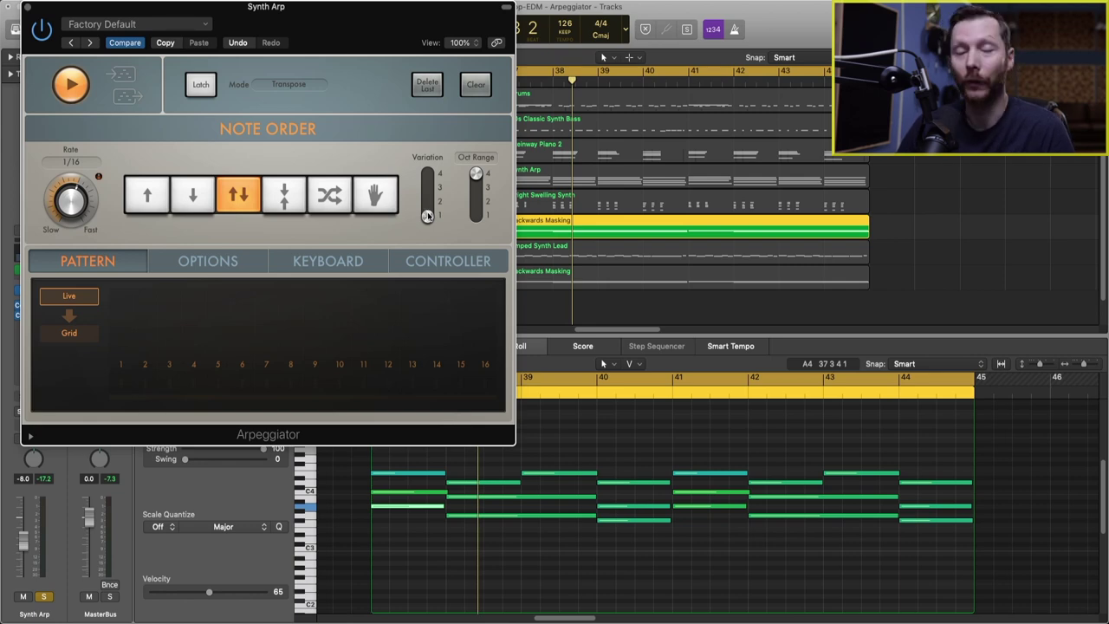
{"action": "left_click_drag", "start_coordinate": [427, 214], "coordinate": [429, 185]}
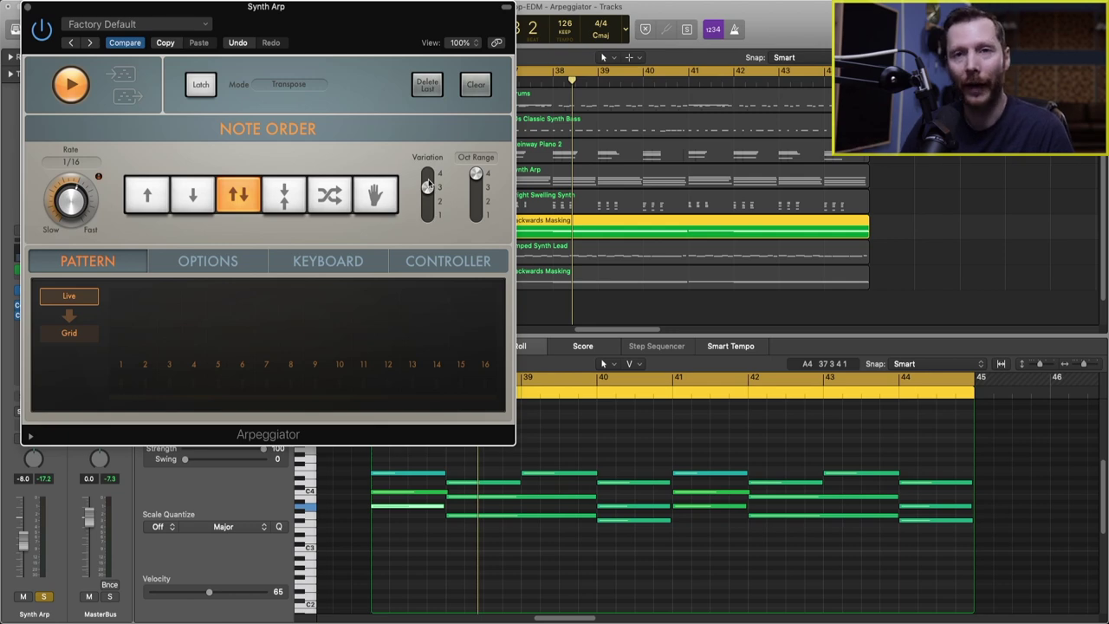
{"action": "left_click_drag", "start_coordinate": [433, 189], "coordinate": [428, 213]}
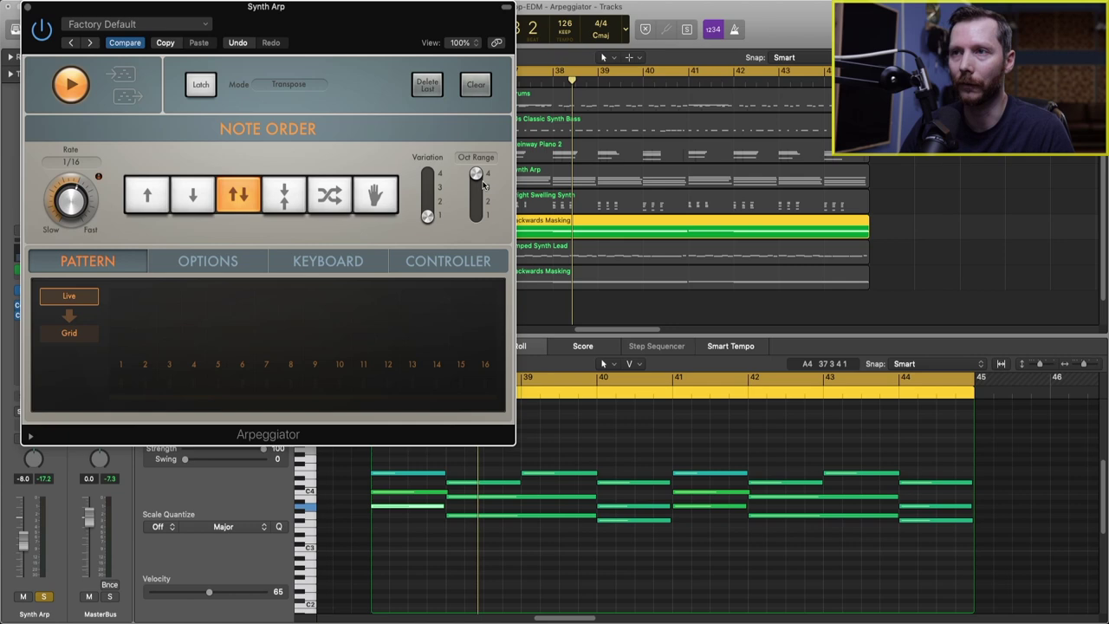
{"action": "left_click_drag", "start_coordinate": [476, 175], "coordinate": [465, 221]}
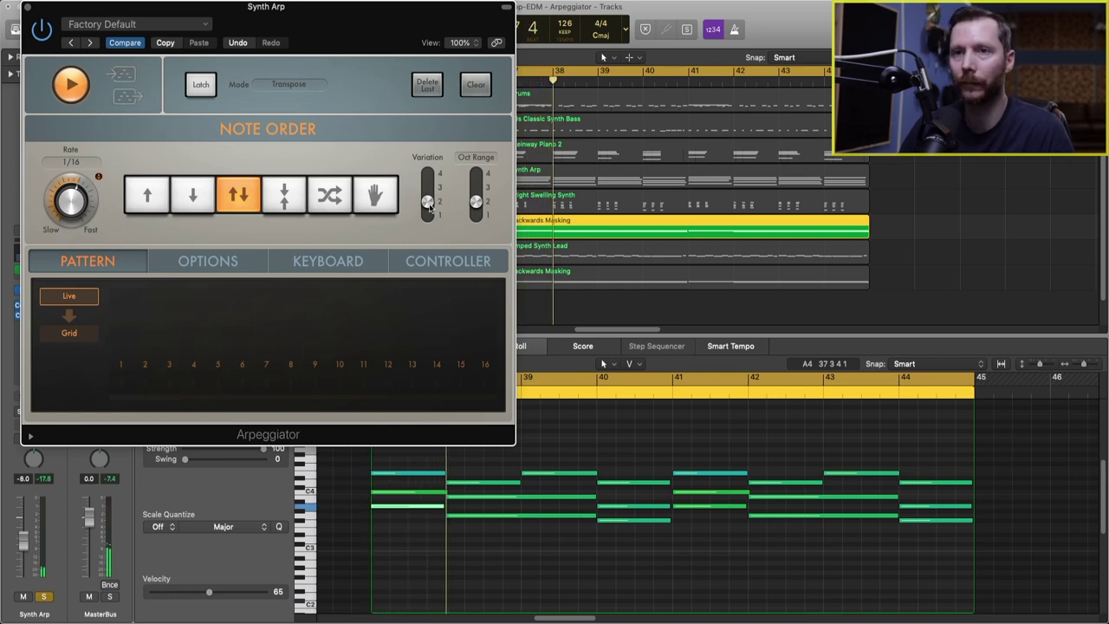
{"action": "left_click_drag", "start_coordinate": [430, 206], "coordinate": [426, 196]}
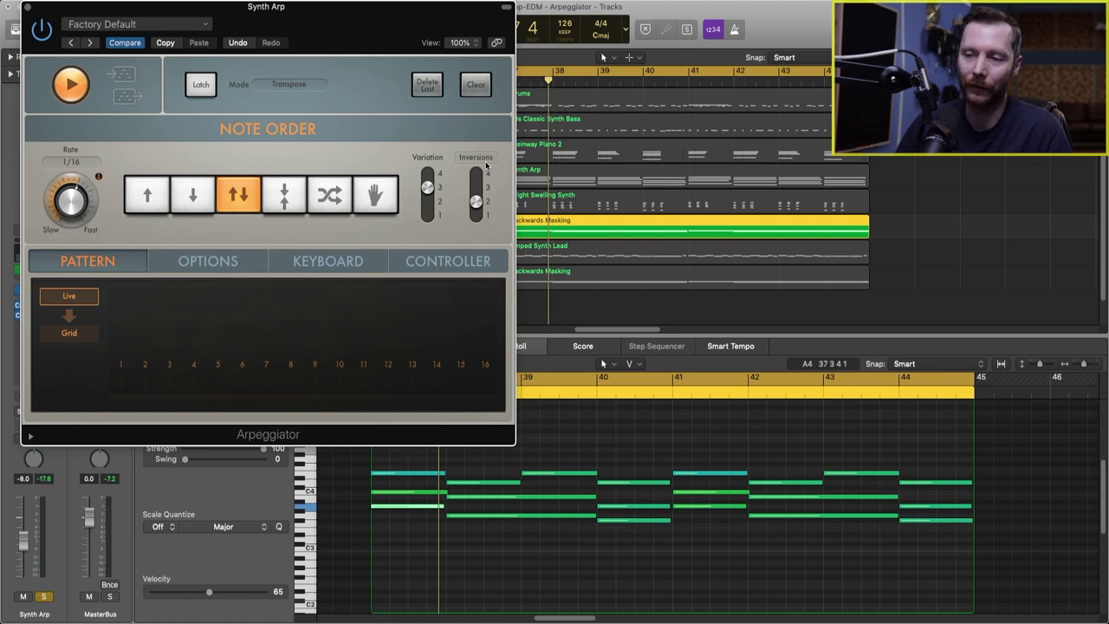
- Deselect the region's notes in the Piano Roll and bring the Arpeggiator window back to front
{"action": "left_click", "coordinate": [401, 517]}
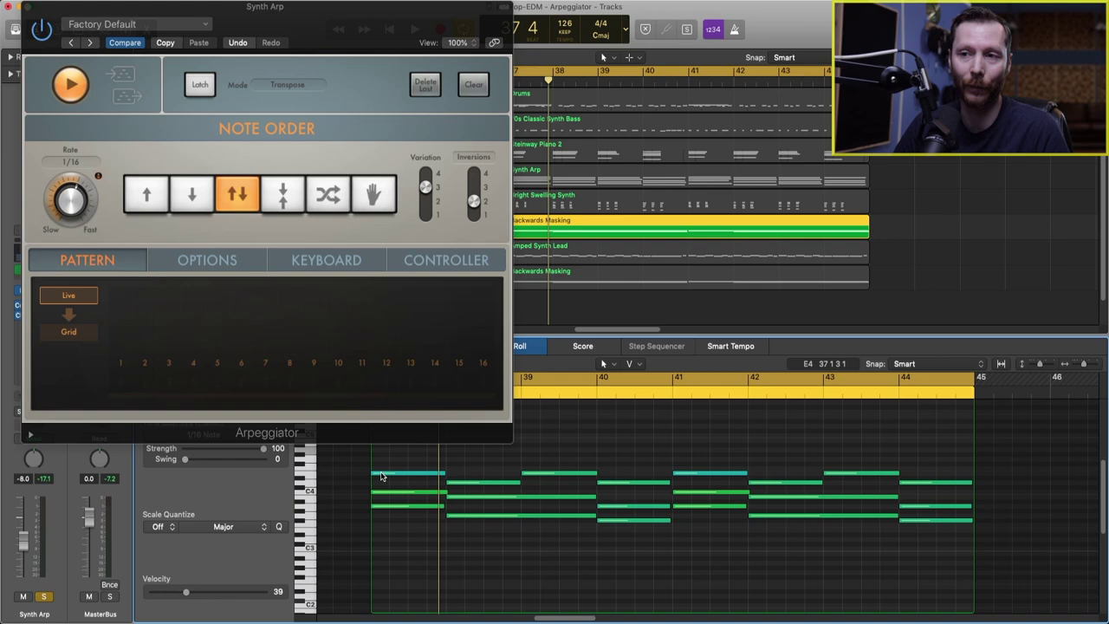
{"action": "mouse_move", "coordinate": [379, 476]}
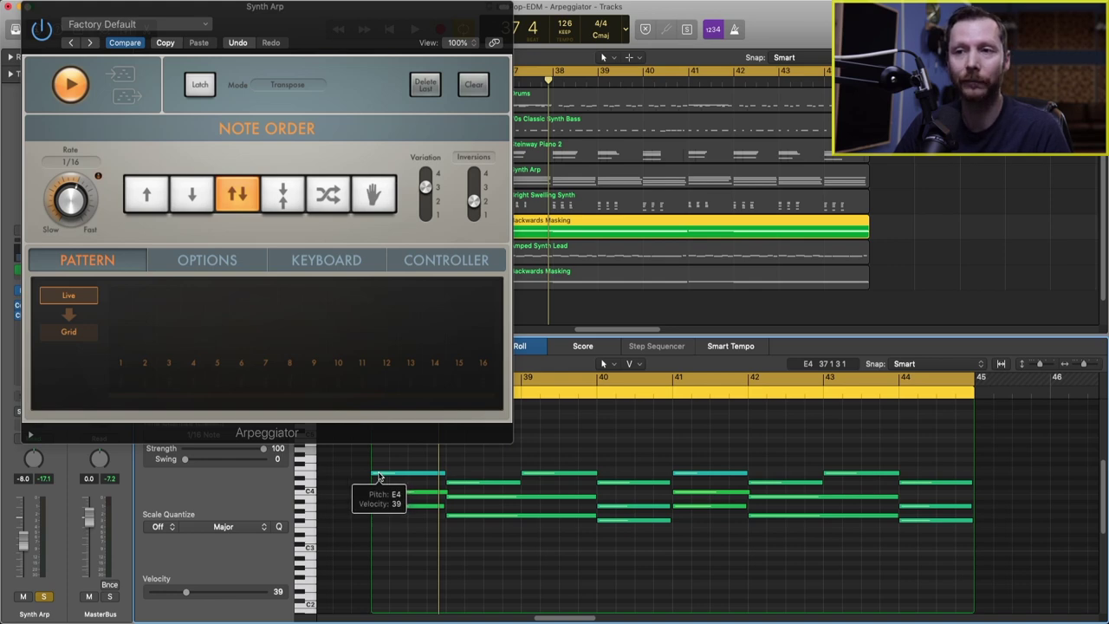
{"action": "left_click", "coordinate": [197, 310]}
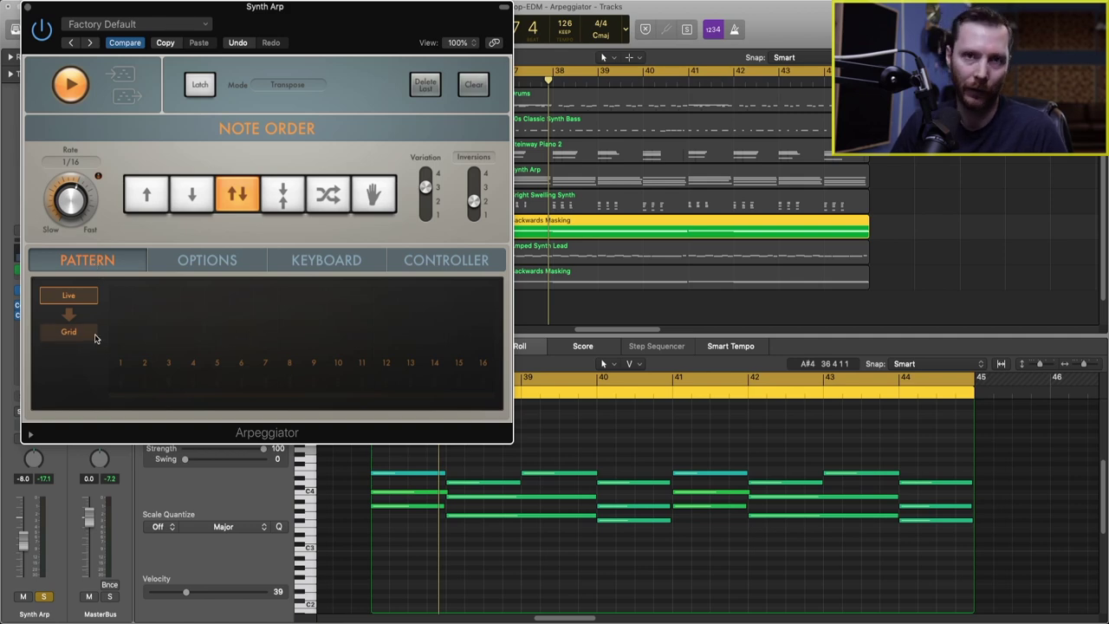
- Switch the Arpeggiator to a Grid pattern extended to 16 steps, and play it
{"action": "left_click", "coordinate": [69, 332]}
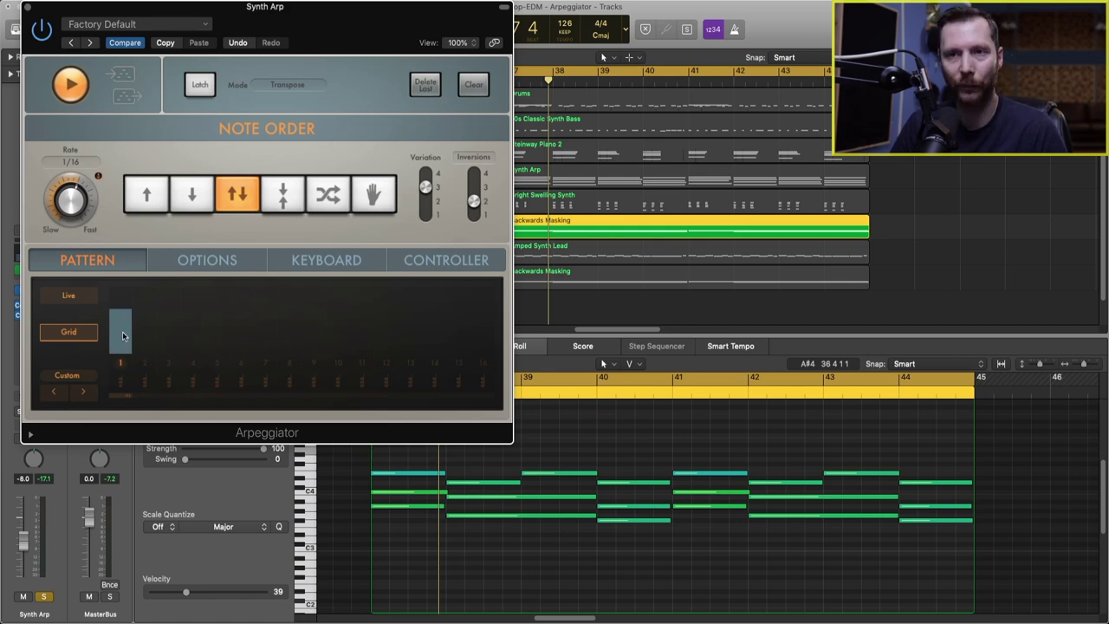
{"action": "key", "text": "space"}
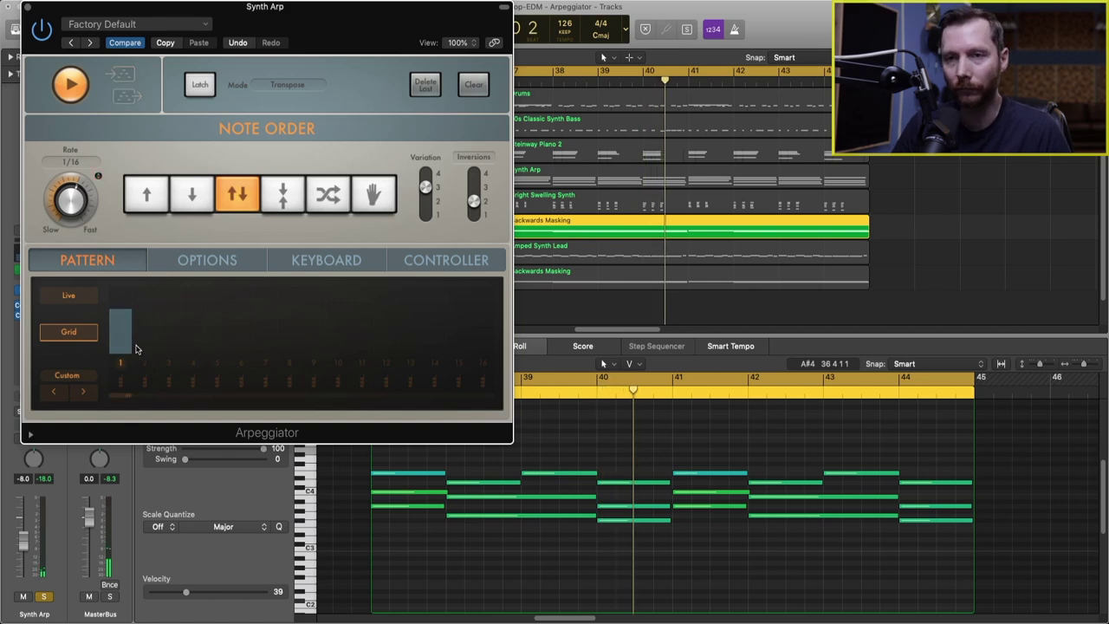
{"action": "left_click_drag", "start_coordinate": [146, 365], "coordinate": [487, 367]}
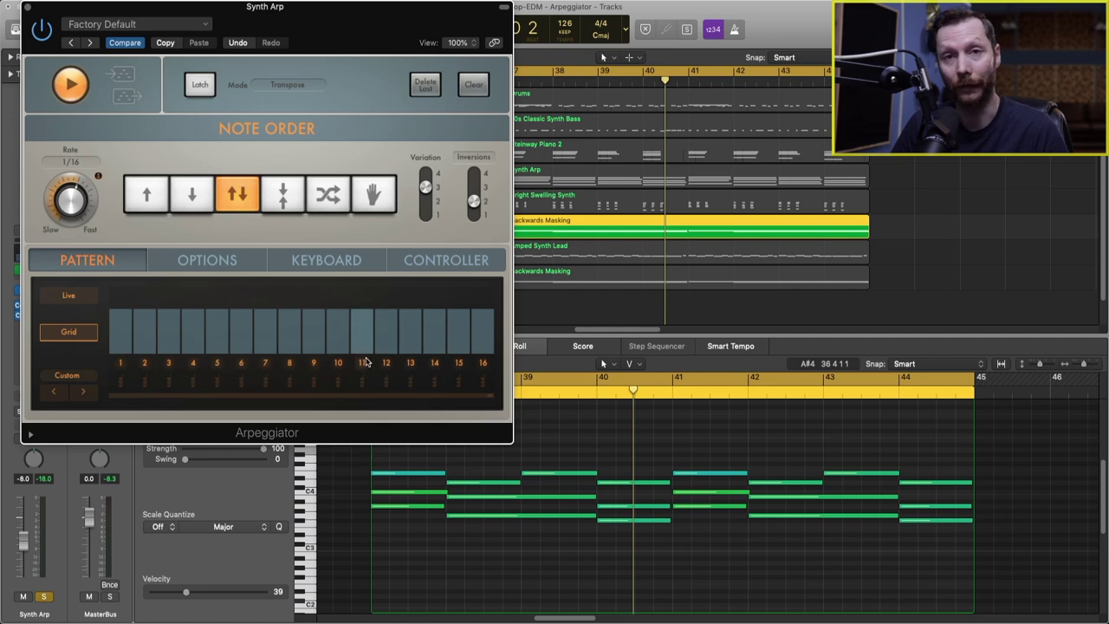
{"action": "key", "text": "space"}
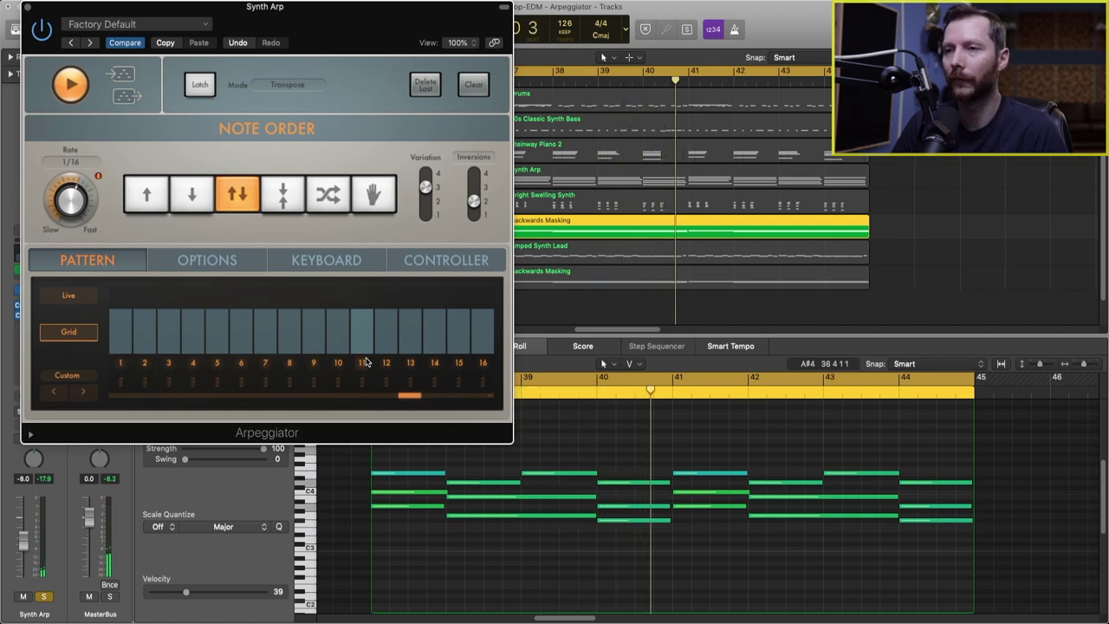
{"action": "key", "text": "space"}
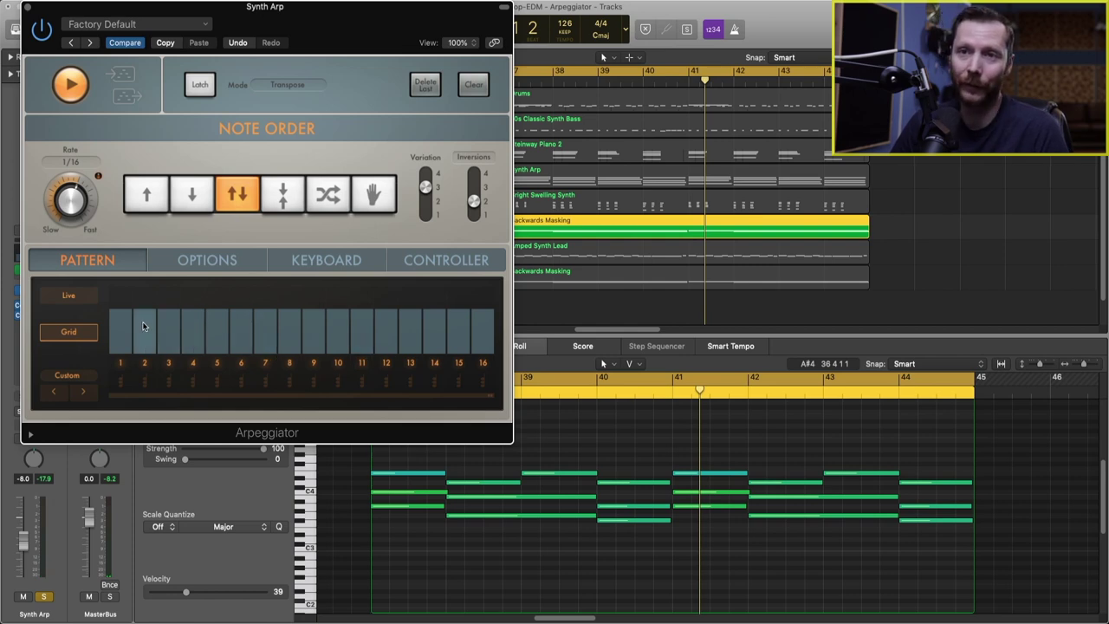
- Silence grid steps 2, 4, 7, 9, 13 and 14, then play the new rhythm
{"action": "left_click", "coordinate": [145, 351]}
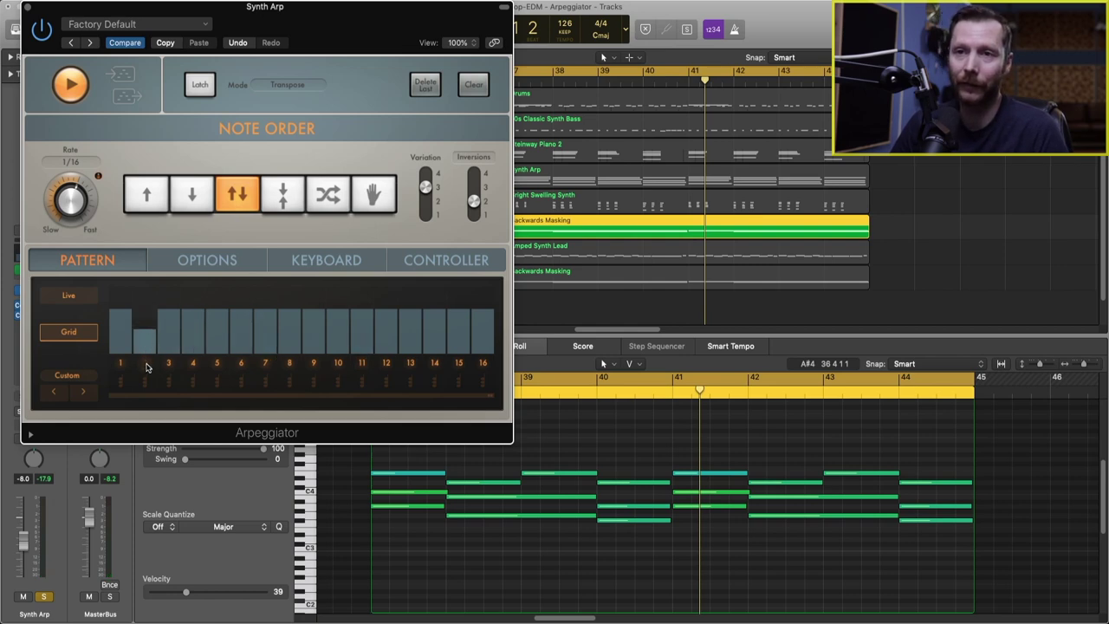
{"action": "left_click", "coordinate": [194, 363]}
{"action": "left_click", "coordinate": [314, 364]}
{"action": "left_click", "coordinate": [266, 363]}
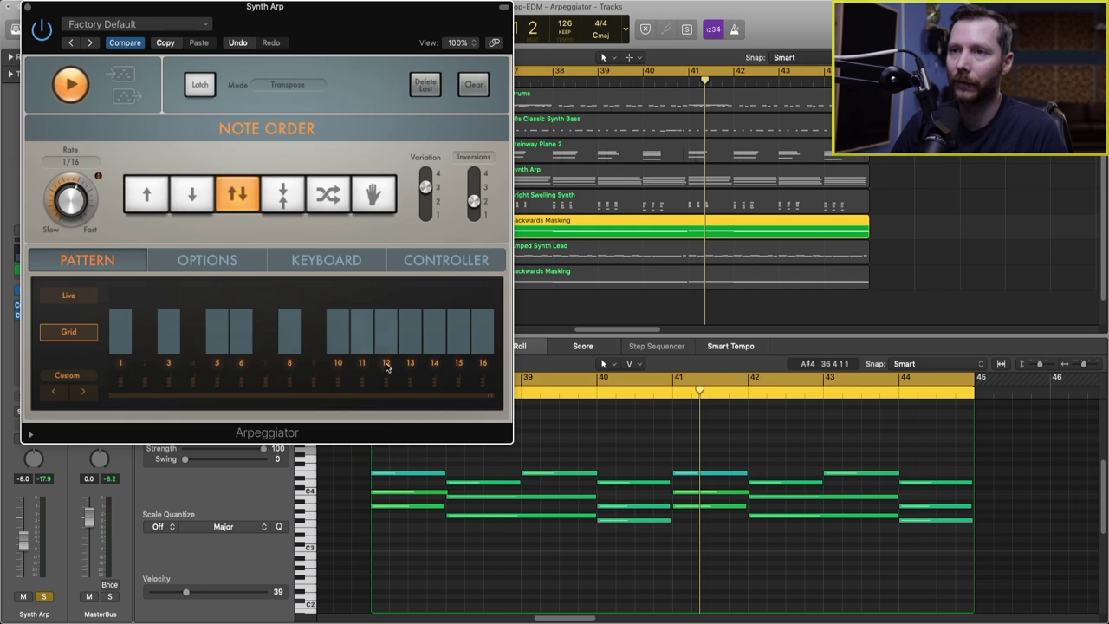
{"action": "left_click", "coordinate": [409, 364]}
{"action": "left_click", "coordinate": [433, 366]}
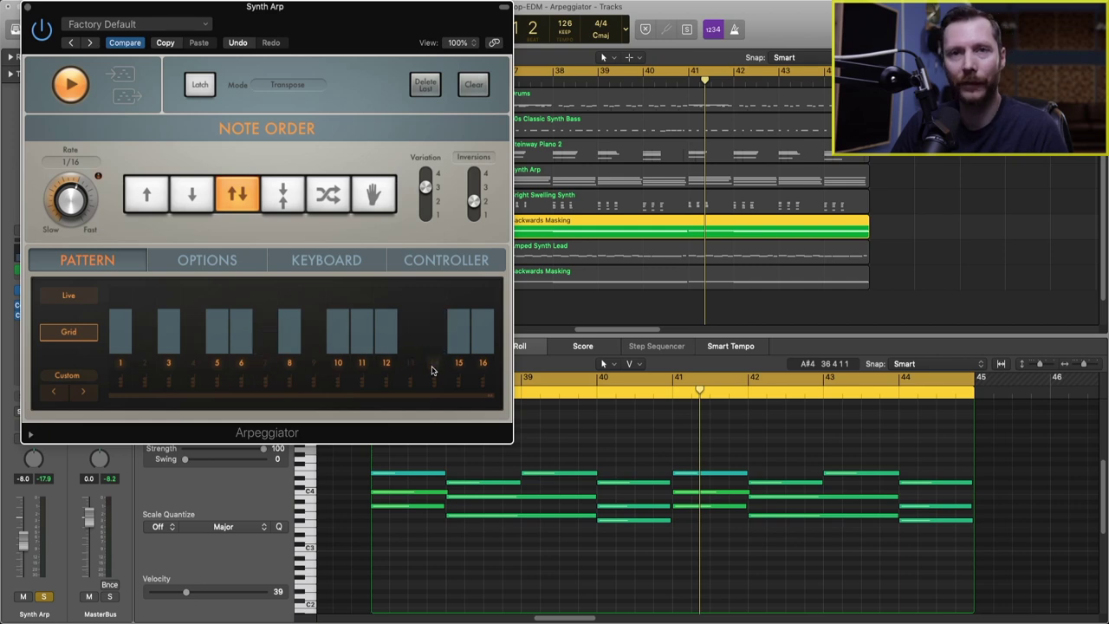
{"action": "key", "text": "space"}
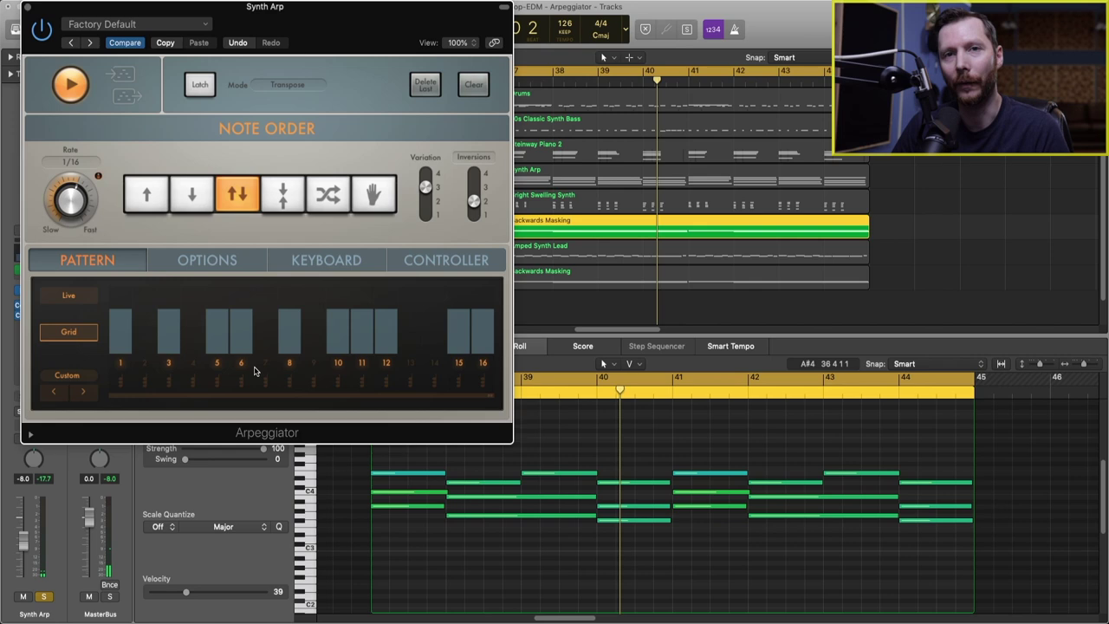
- Turn step 2 back on, make steps 5 and 11 chord steps, and play the pattern
{"action": "left_click", "coordinate": [144, 364]}
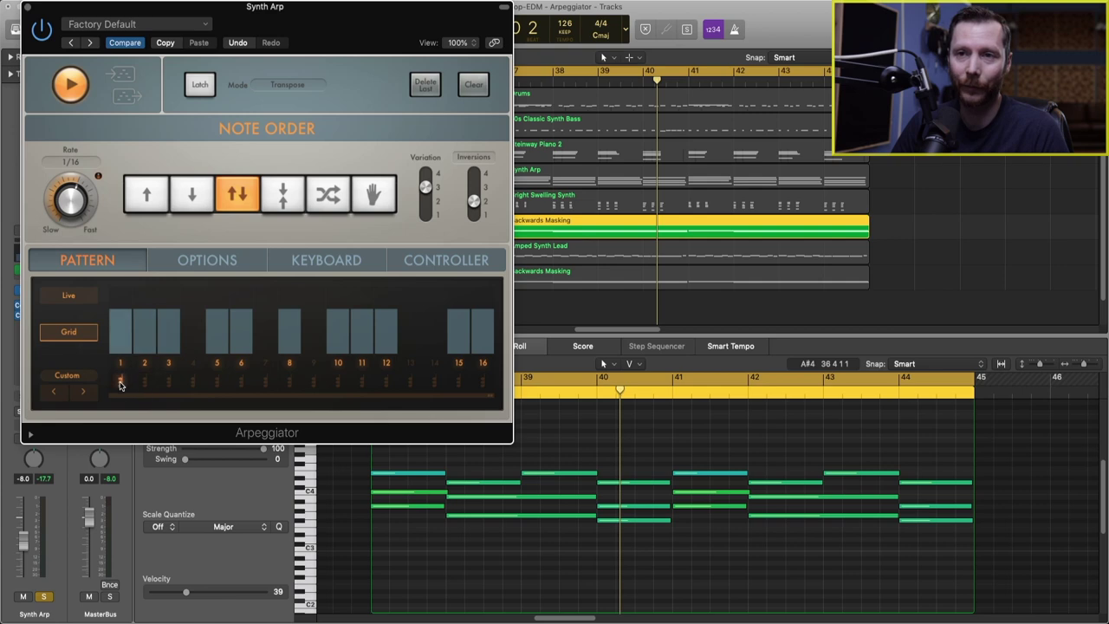
{"action": "left_click", "coordinate": [217, 383]}
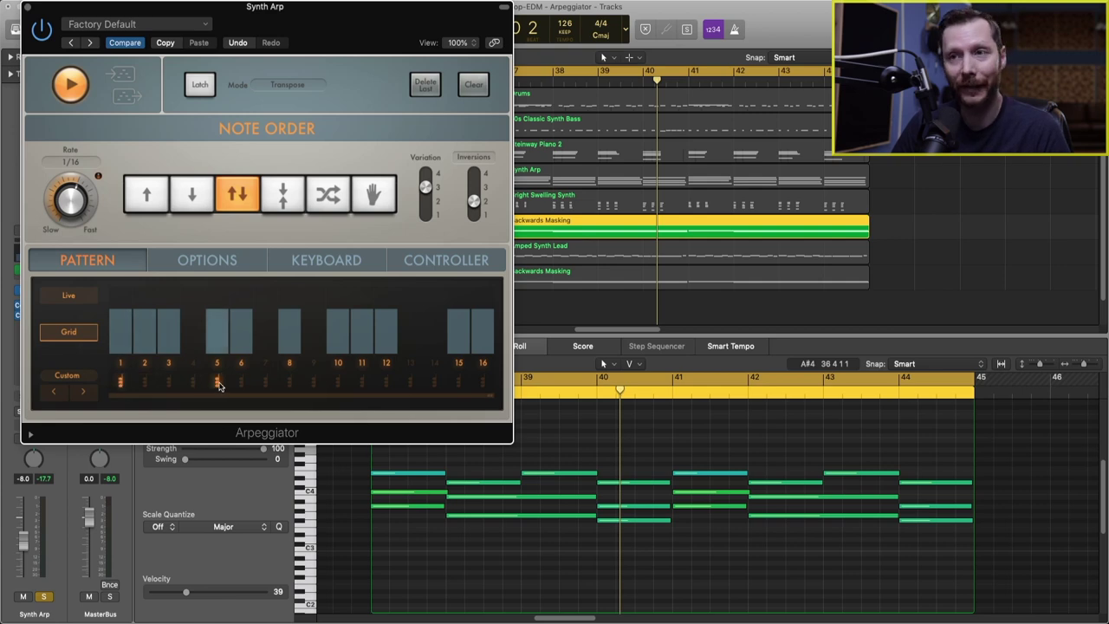
{"action": "left_click", "coordinate": [361, 383]}
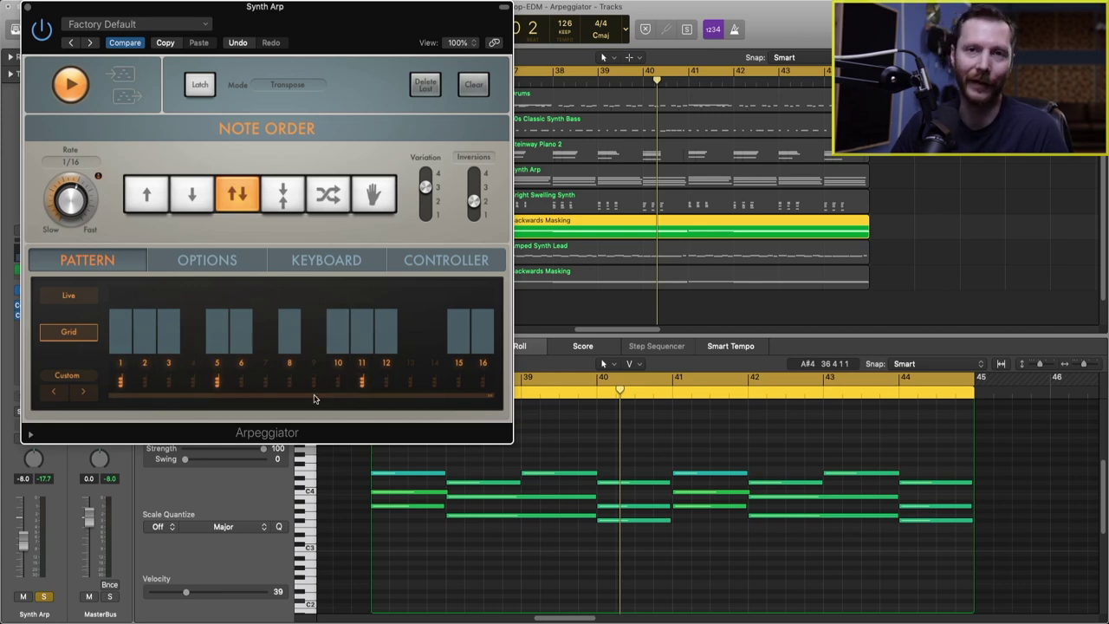
{"action": "key", "text": "space"}
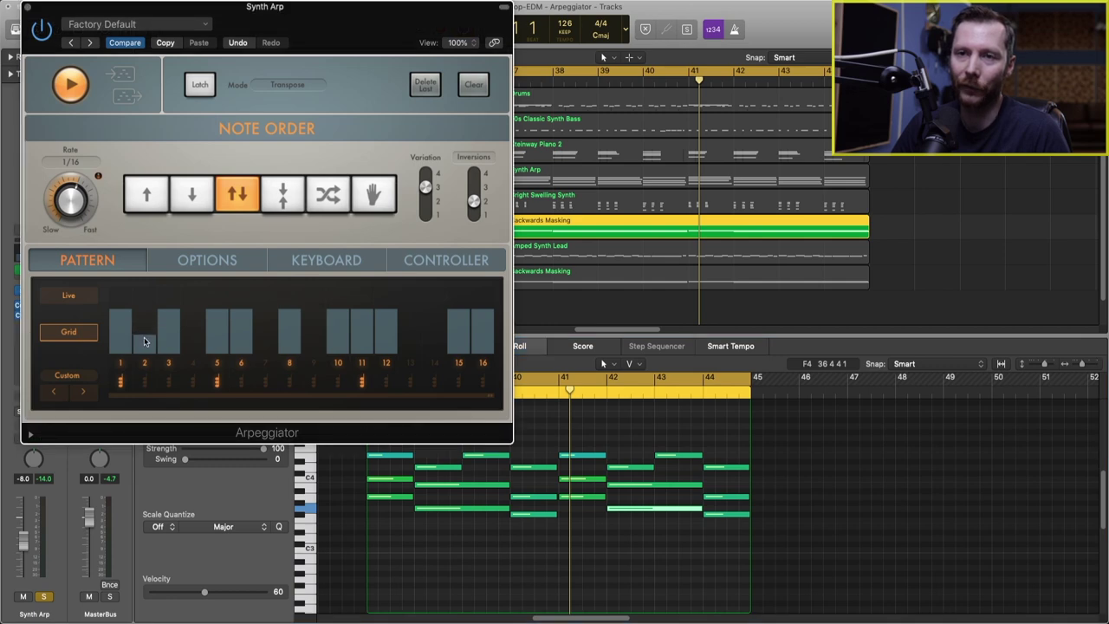
- Lower the velocities of steps 5, 11, 10, 16 and 8, making step 5 softest
{"action": "left_click", "coordinate": [217, 333]}
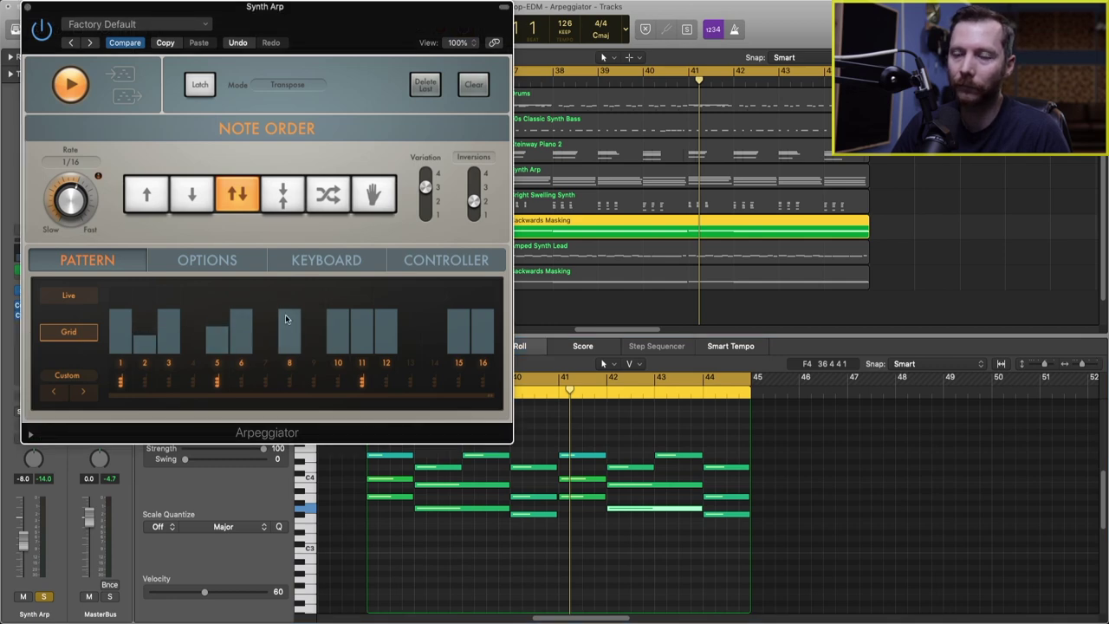
{"action": "left_click", "coordinate": [361, 328]}
{"action": "left_click", "coordinate": [339, 338]}
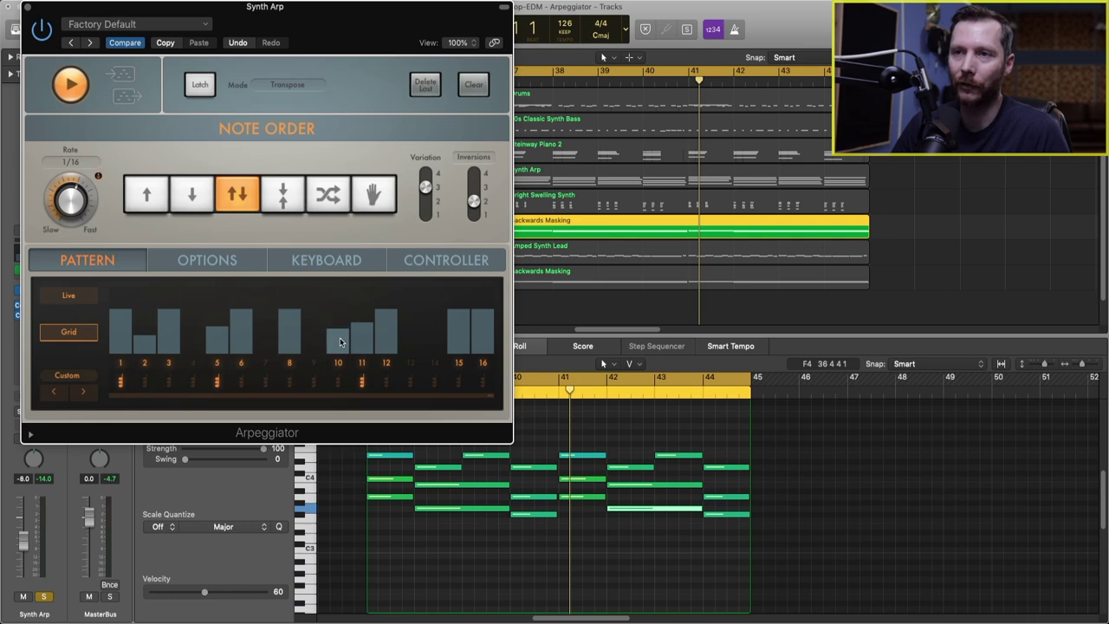
{"action": "left_click", "coordinate": [482, 327]}
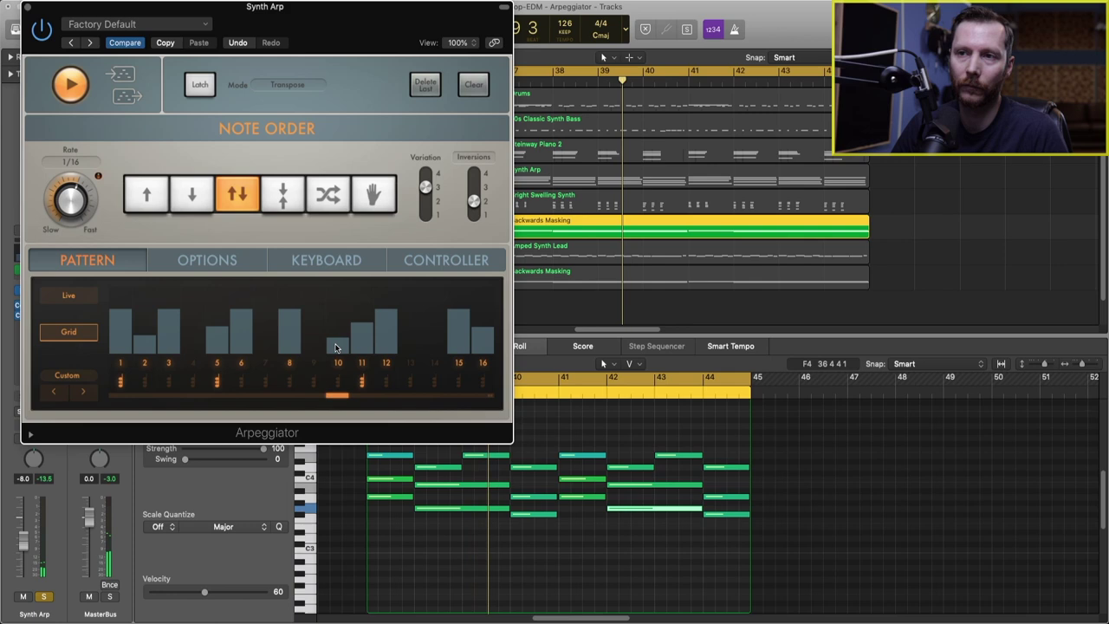
{"action": "left_click_drag", "start_coordinate": [284, 321], "coordinate": [285, 332]}
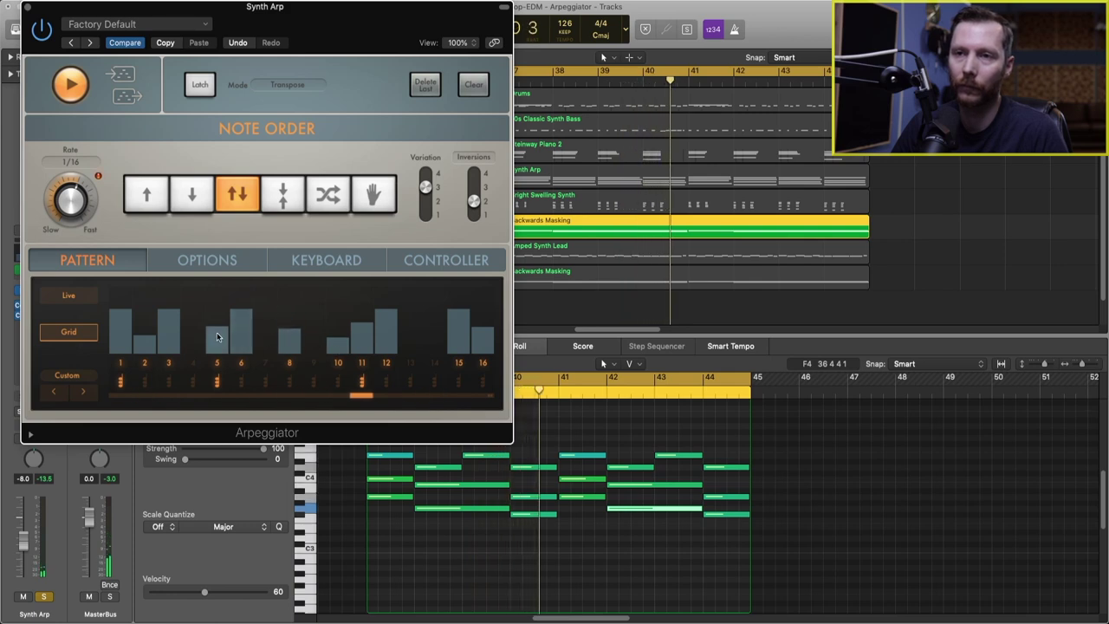
{"action": "left_click_drag", "start_coordinate": [216, 332], "coordinate": [217, 358]}
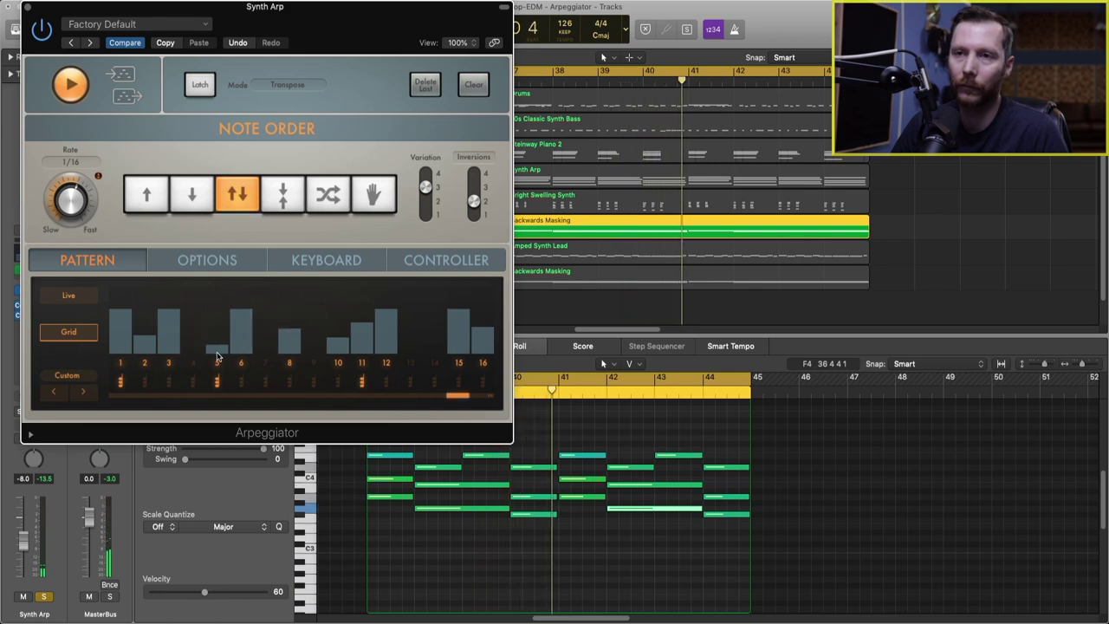
- Shorten steps 3 and 11, tie step 3 through step 4, and merge steps 11–14 into one note
{"action": "left_click", "coordinate": [167, 350]}
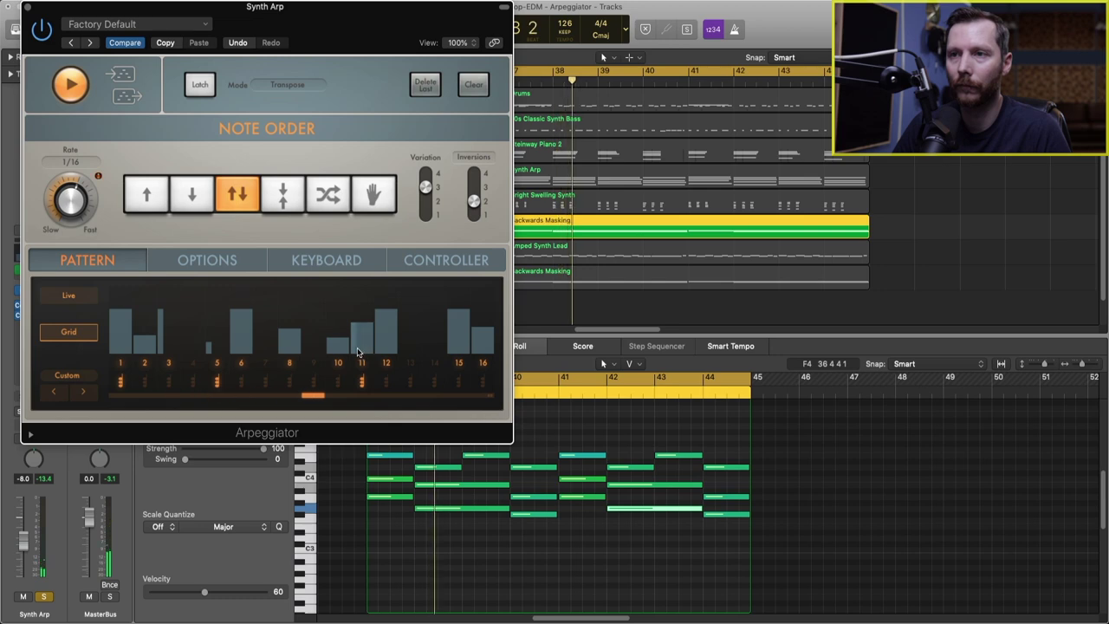
{"action": "left_click_drag", "start_coordinate": [365, 353], "coordinate": [342, 359]}
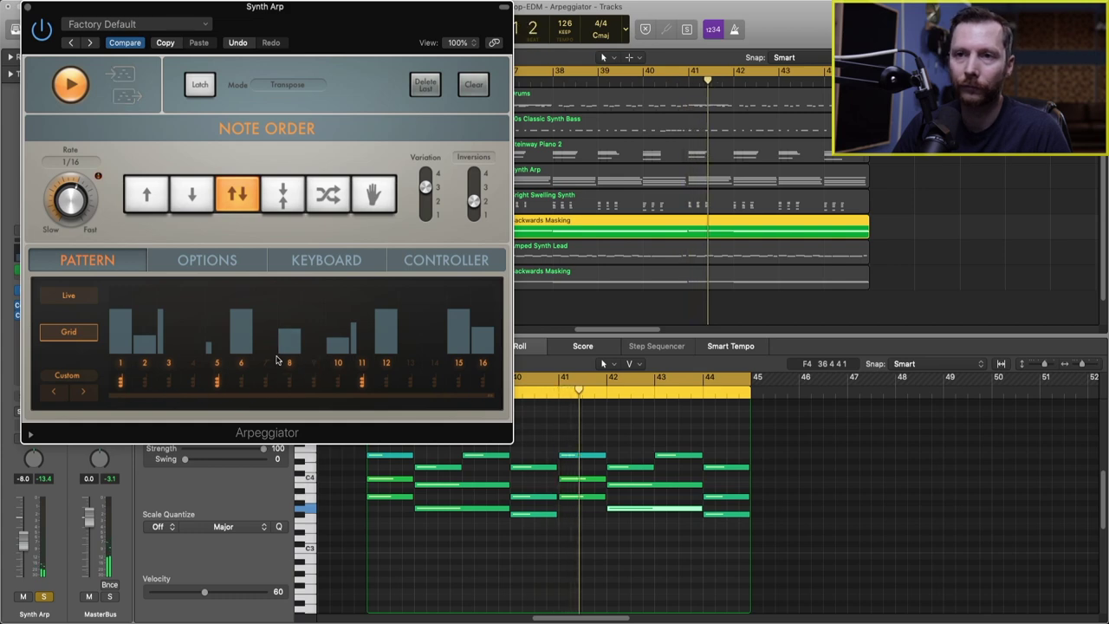
{"action": "left_click_drag", "start_coordinate": [164, 350], "coordinate": [206, 351]}
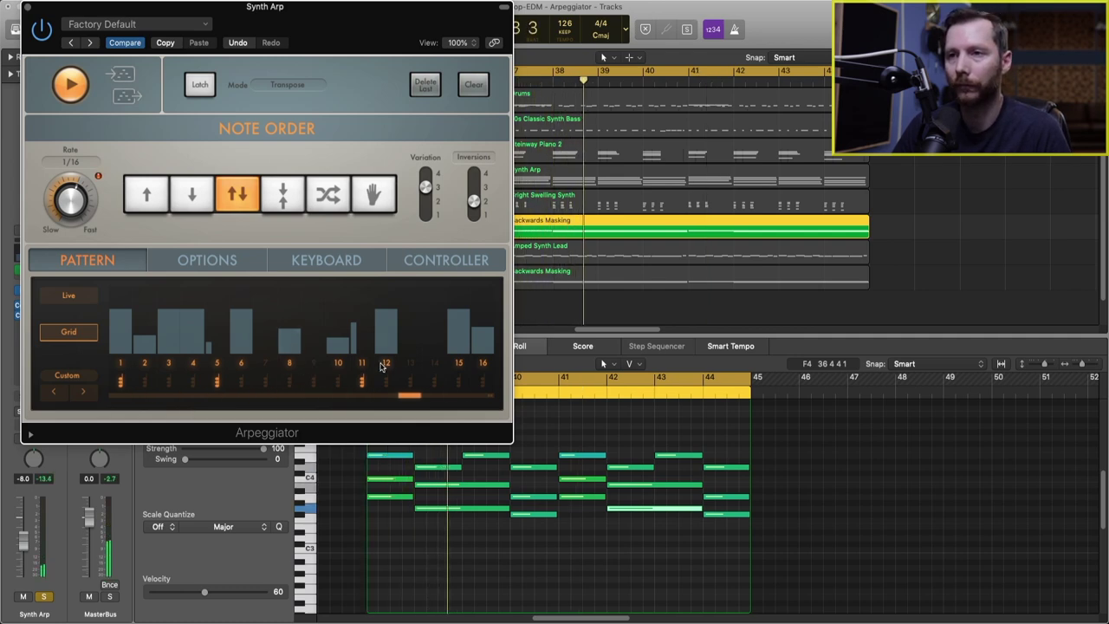
{"action": "left_click_drag", "start_coordinate": [382, 351], "coordinate": [433, 353]}
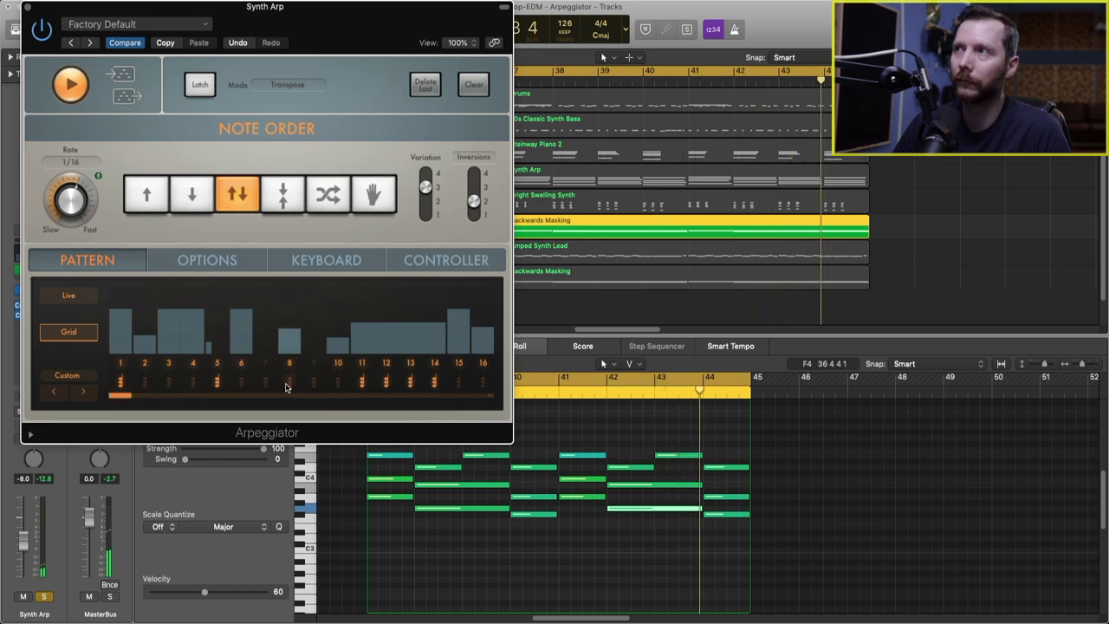
{"action": "key", "text": "space"}
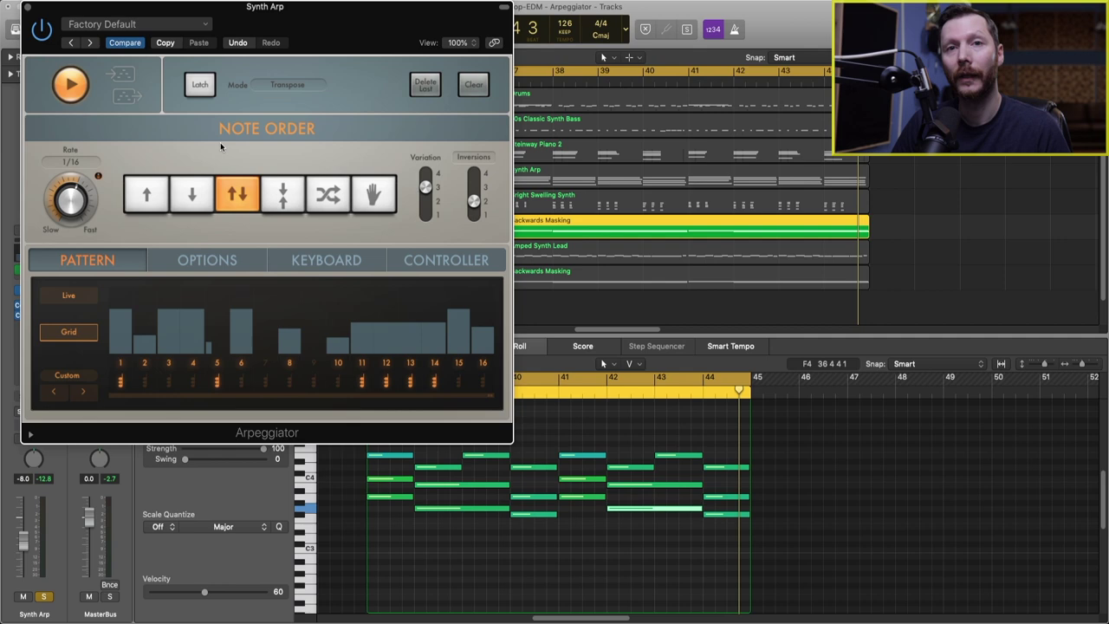
- Load the Groovy Cycle 01 Arpeggiator preset and start playback
{"action": "left_click", "coordinate": [143, 24]}
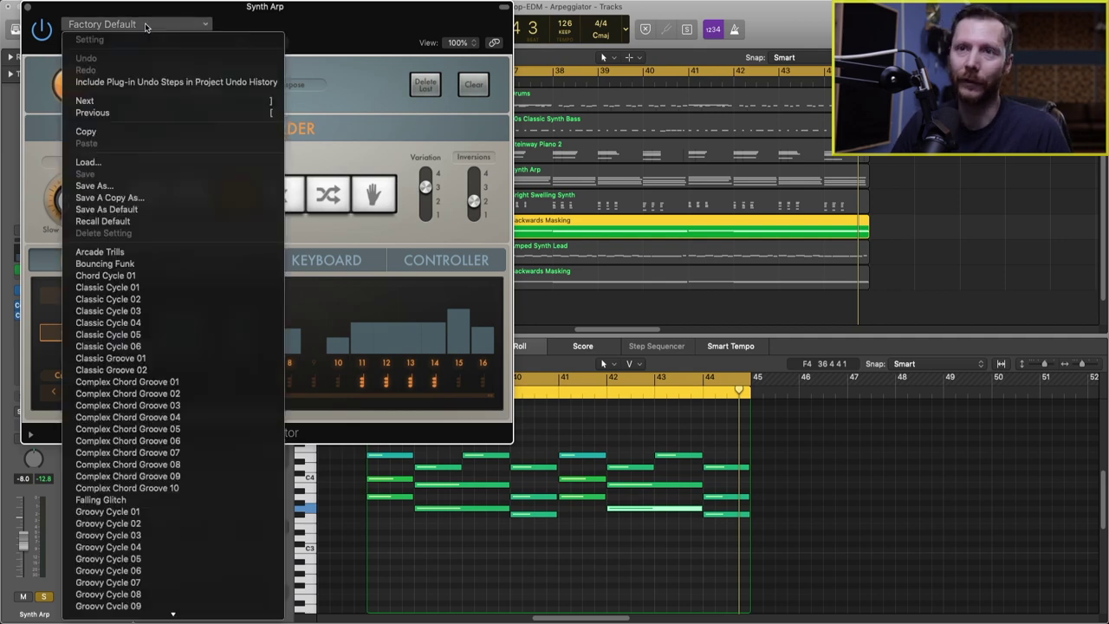
{"action": "left_click", "coordinate": [182, 518]}
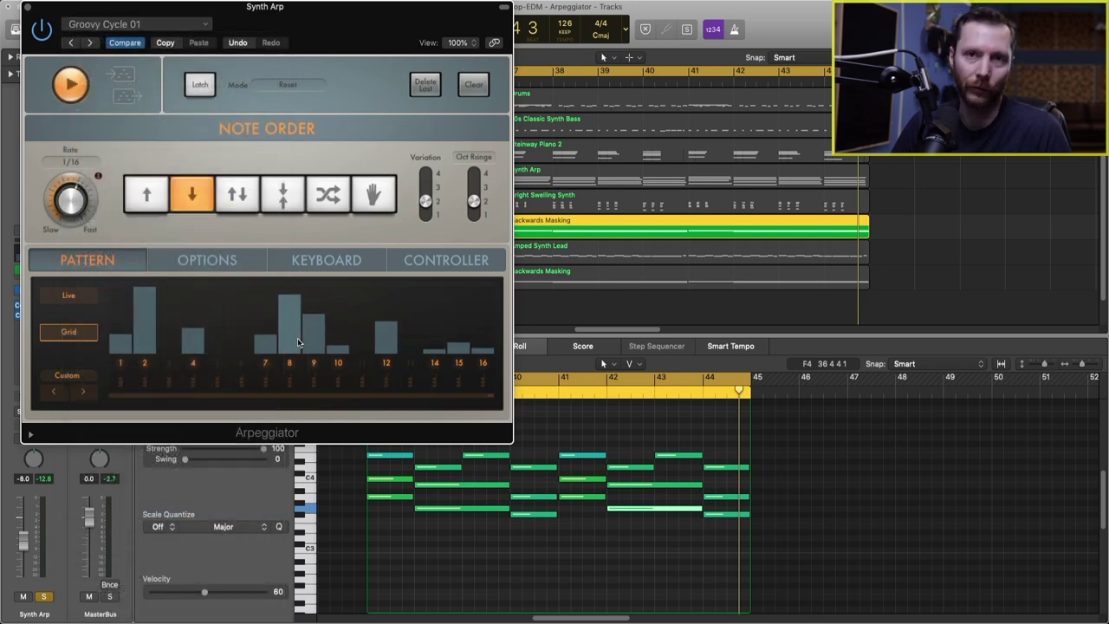
{"action": "key", "text": "space"}
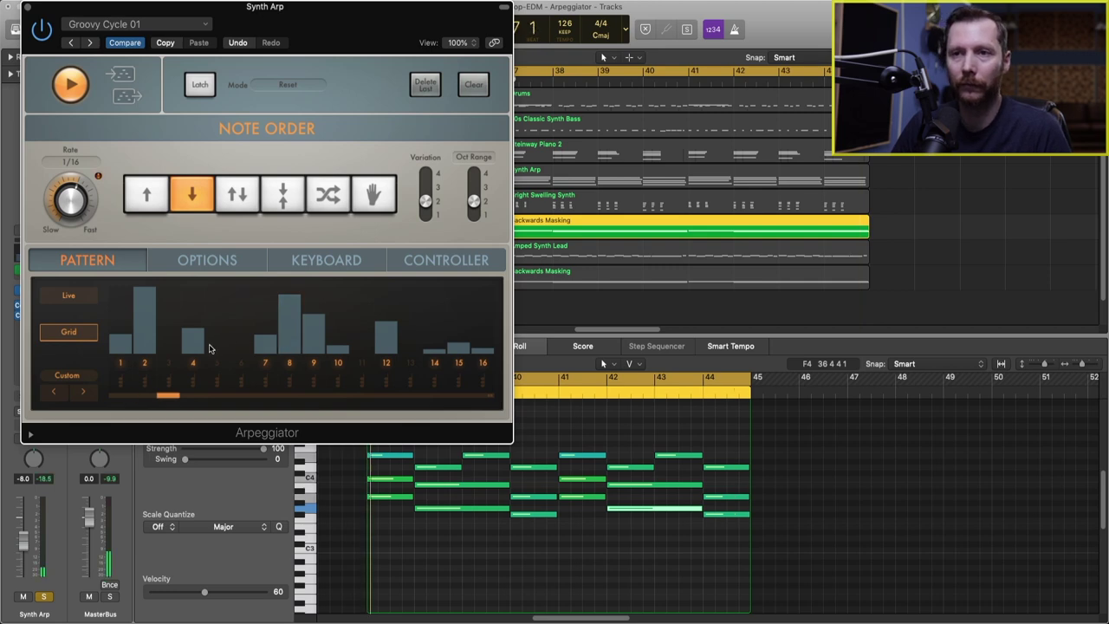
- Enable steps 6 and 11 in the pattern while listening, then stop playback
{"action": "left_click", "coordinate": [241, 378]}
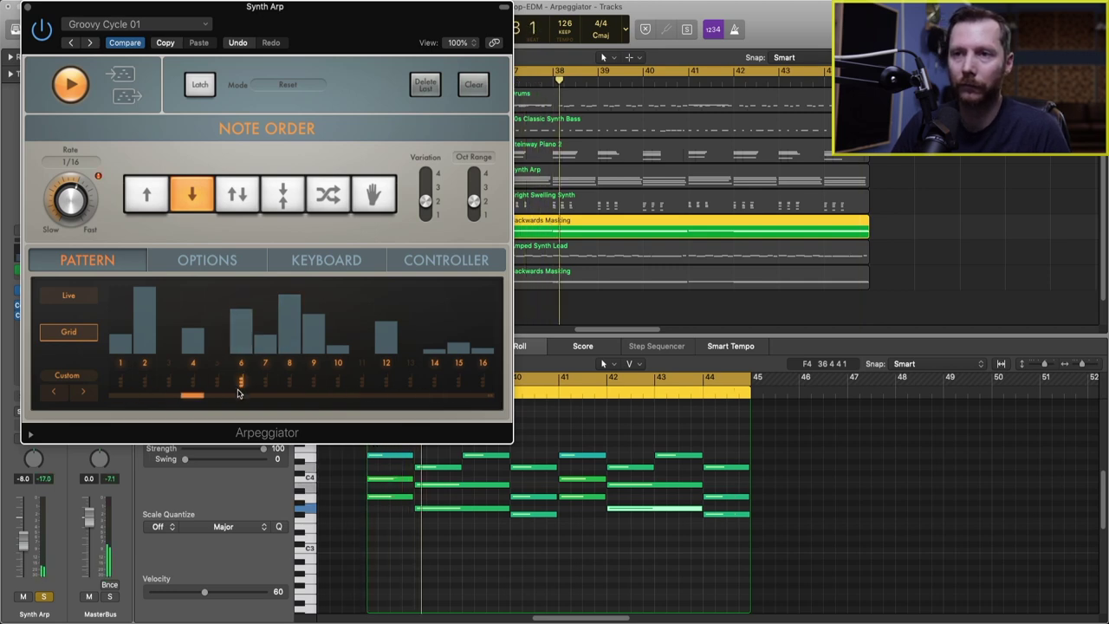
{"action": "left_click", "coordinate": [360, 381]}
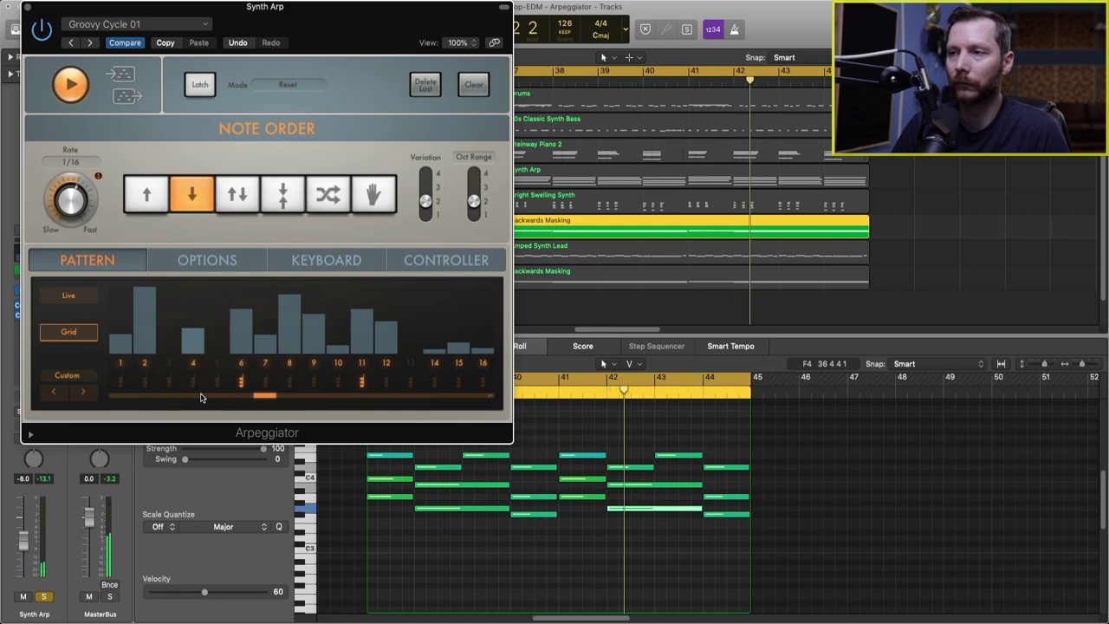
{"action": "key", "text": "space"}
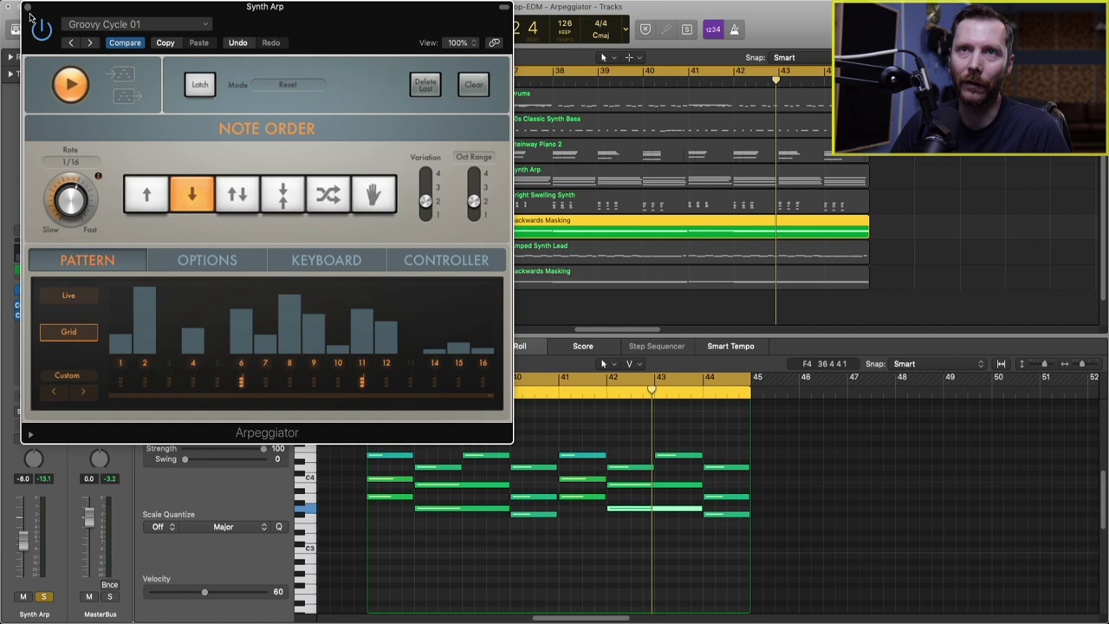
- Close the Arpeggiator, unsolo track 27, and audition the section from bar 37 with it muted
{"action": "left_click", "coordinate": [27, 8]}
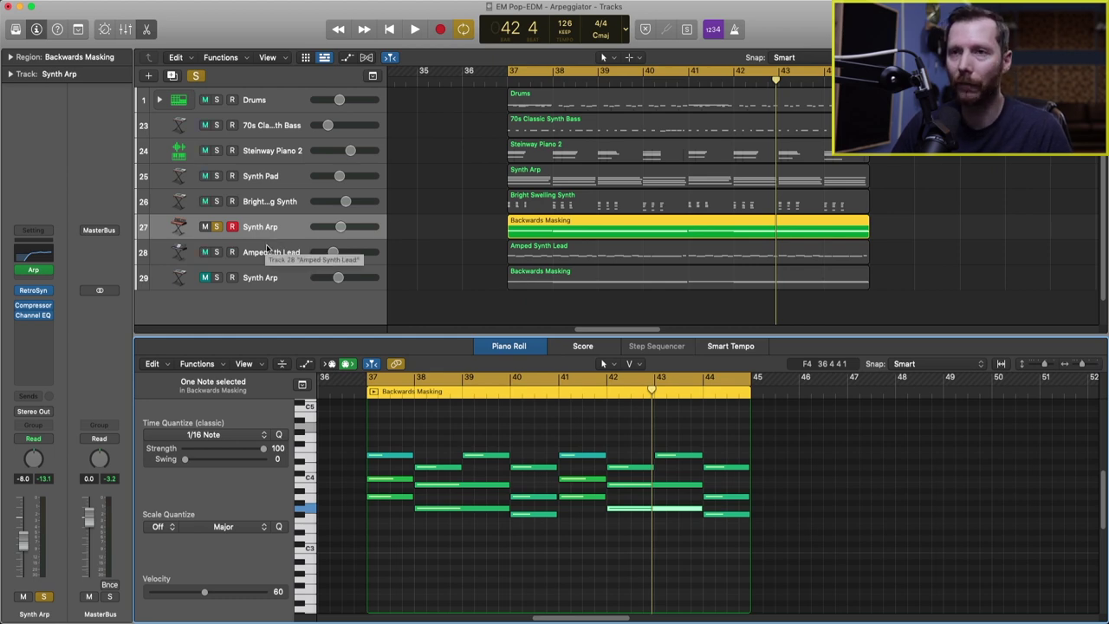
{"action": "key", "text": "s"}
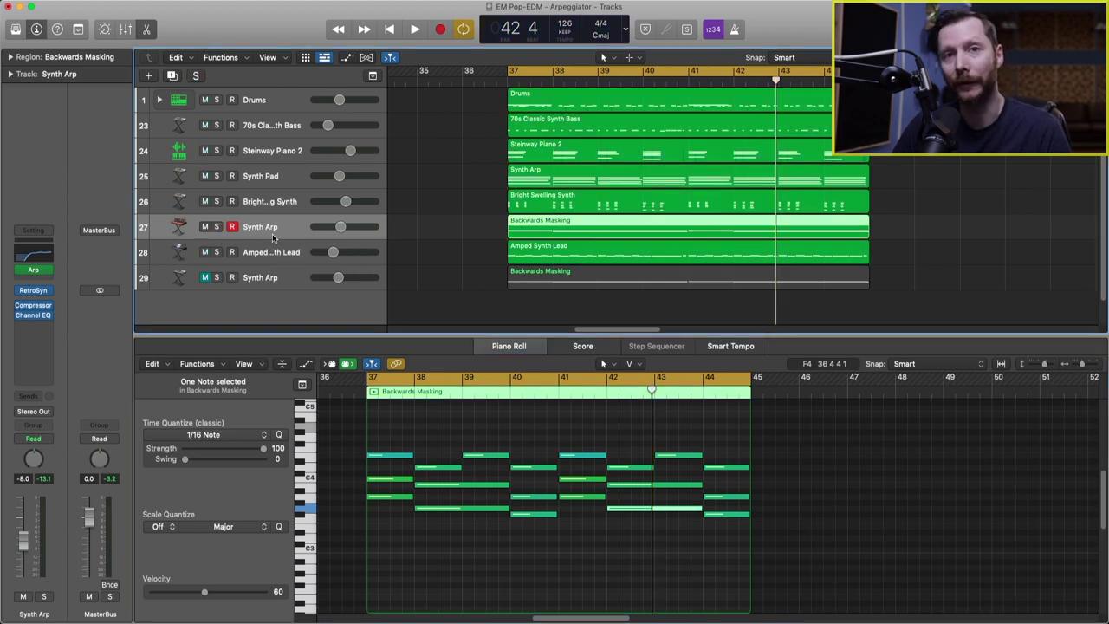
{"action": "left_click", "coordinate": [205, 227]}
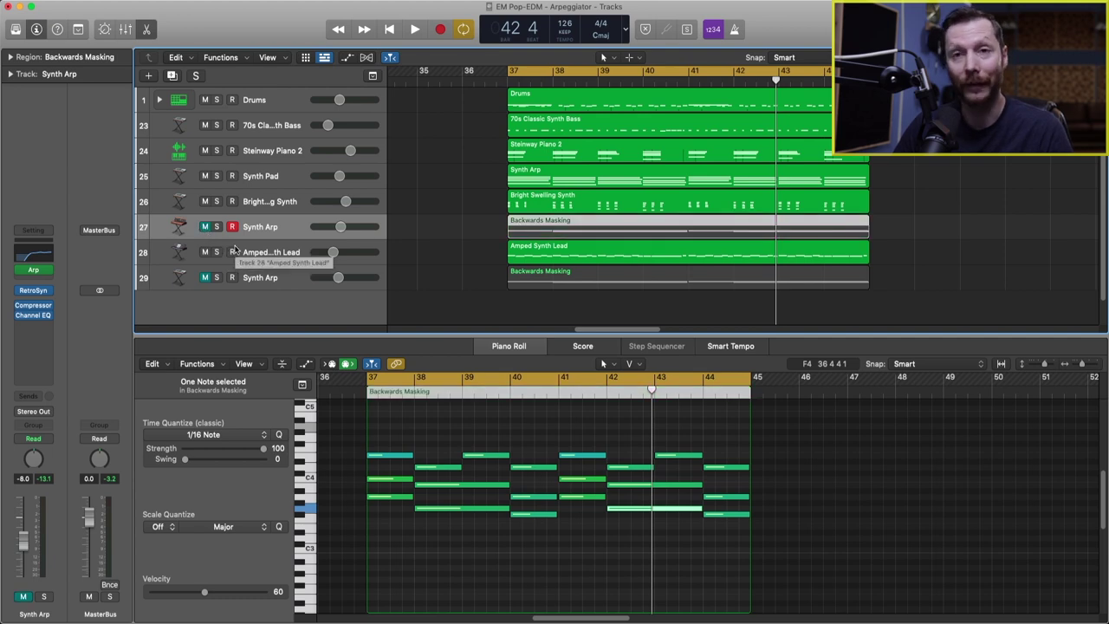
{"action": "key", "text": "space"}
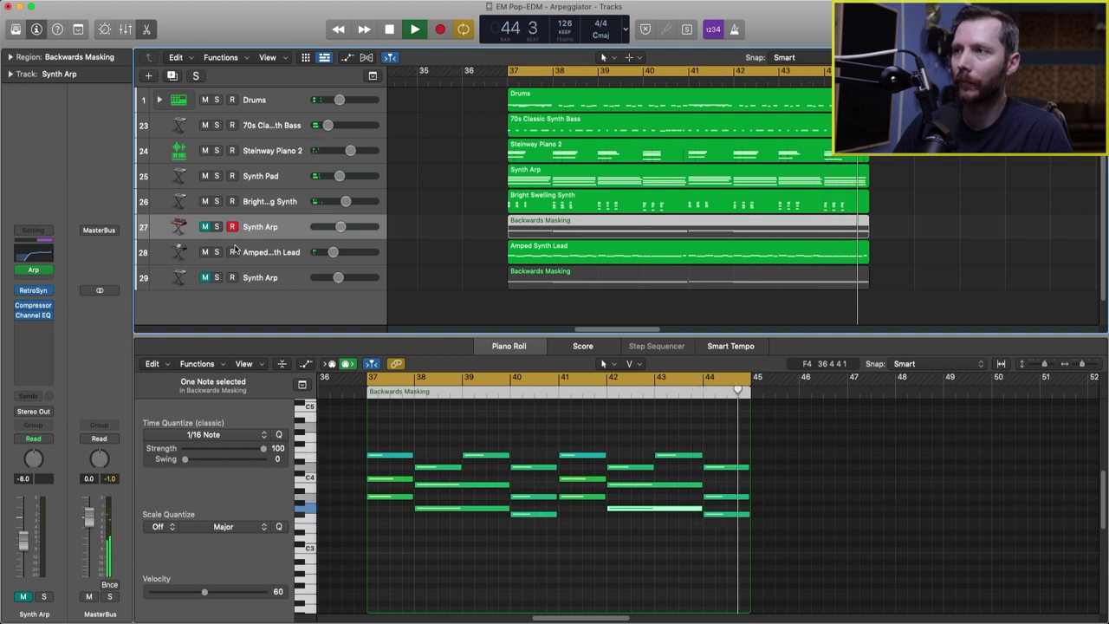
{"action": "key", "text": "space"}
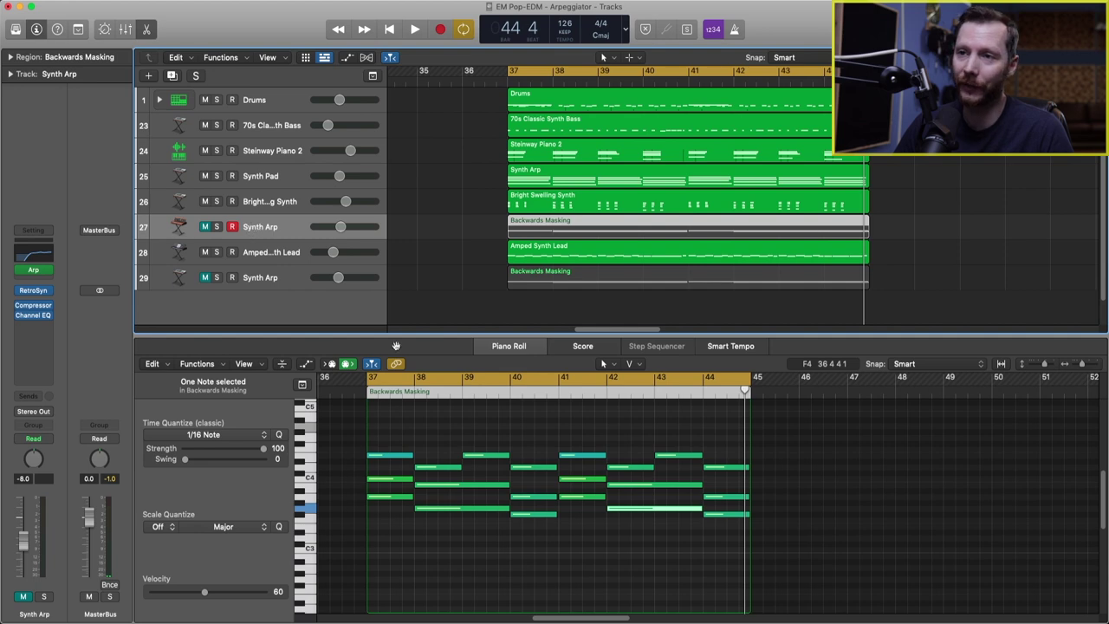
- Unmute track 27, audition the section again, then select the second Synth Arp track 29
{"action": "left_click", "coordinate": [388, 435]}
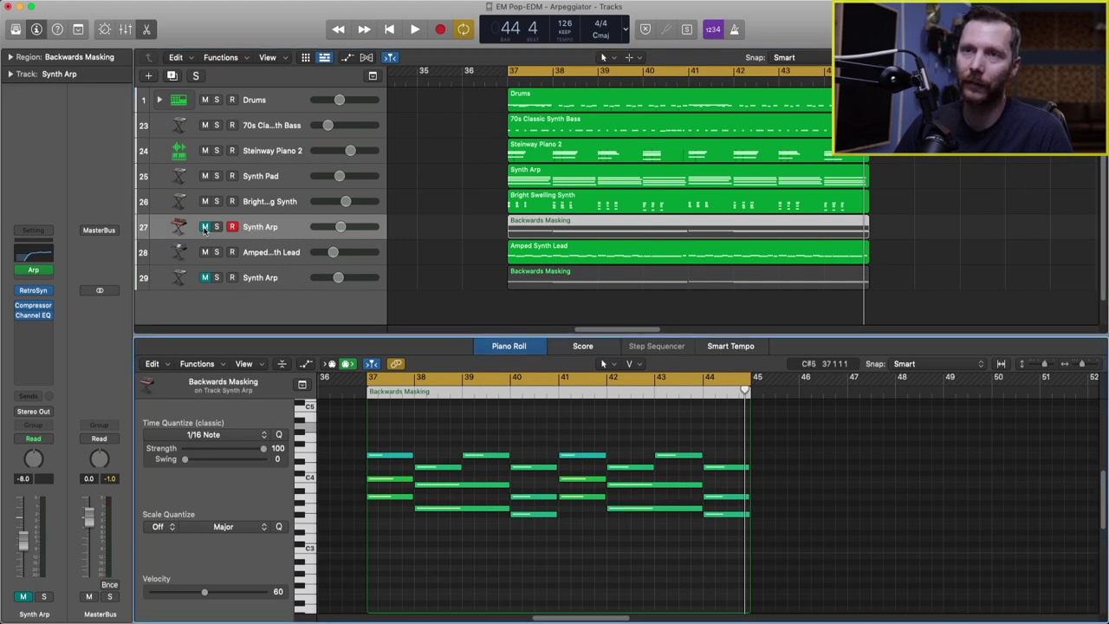
{"action": "left_click", "coordinate": [206, 227]}
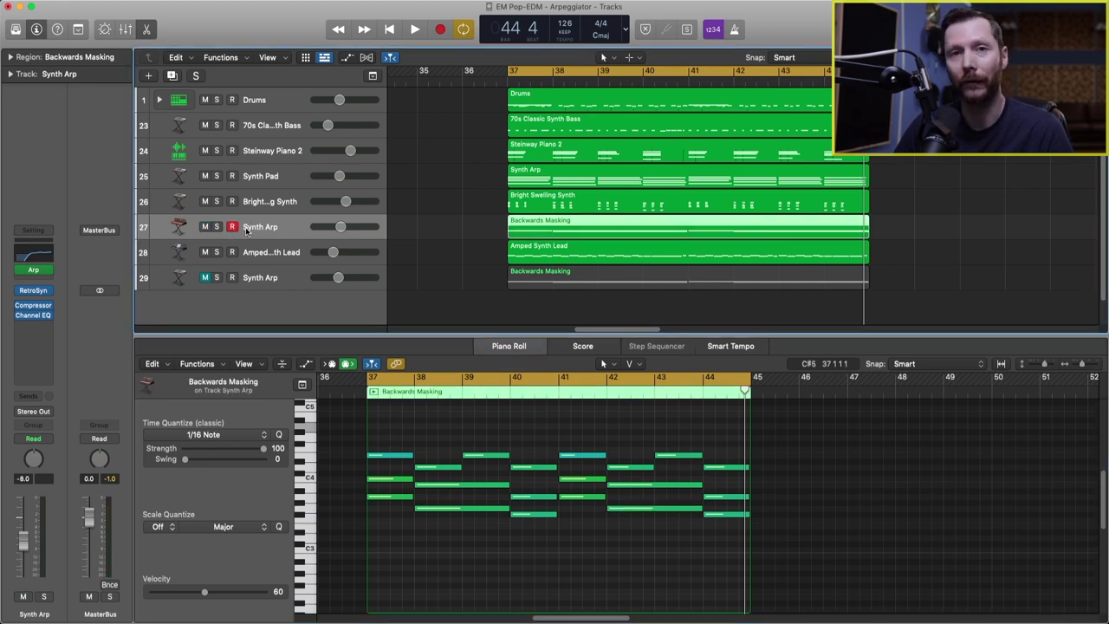
{"action": "key", "text": "space"}
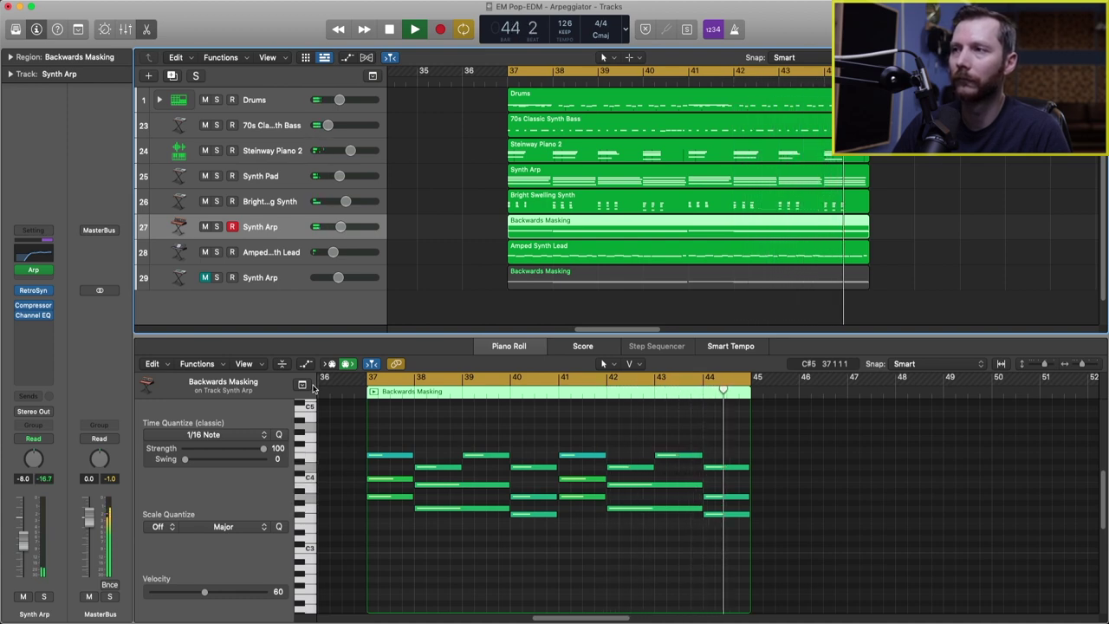
{"action": "key", "text": "space"}
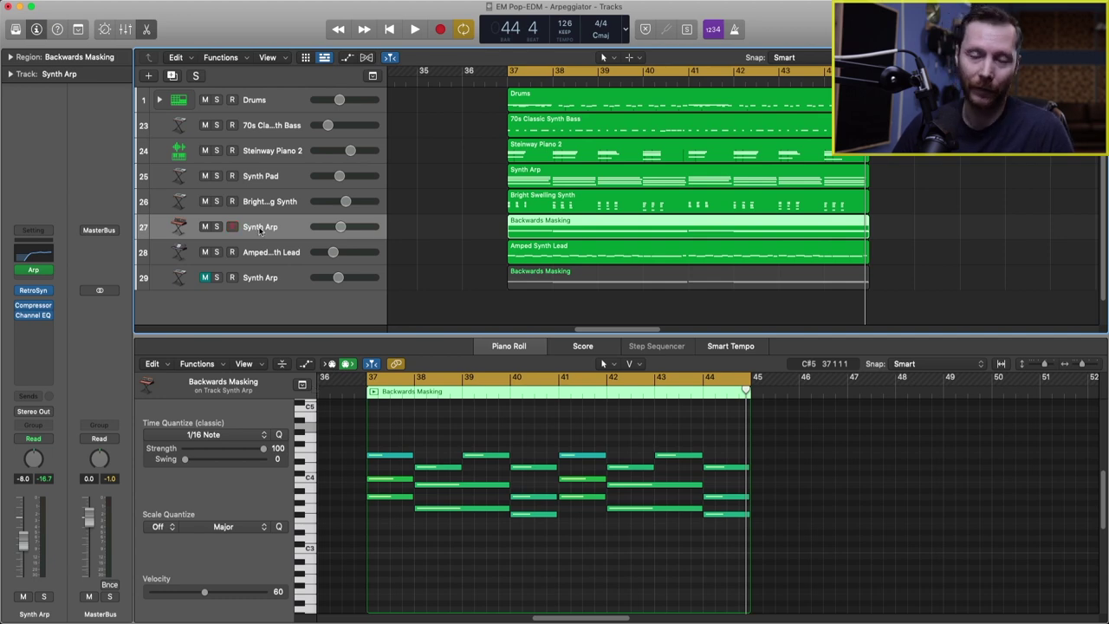
{"action": "left_click", "coordinate": [259, 283]}
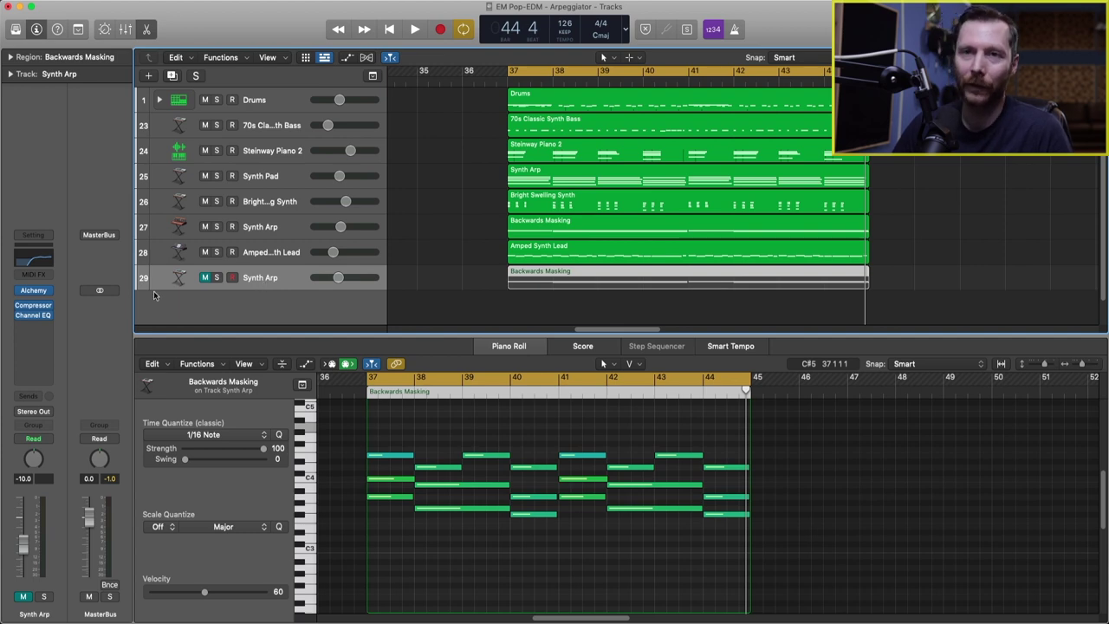
- Open Alchemy on track 29, unmute the track, and show Alchemy's arpeggiator settings
{"action": "left_click", "coordinate": [35, 291]}
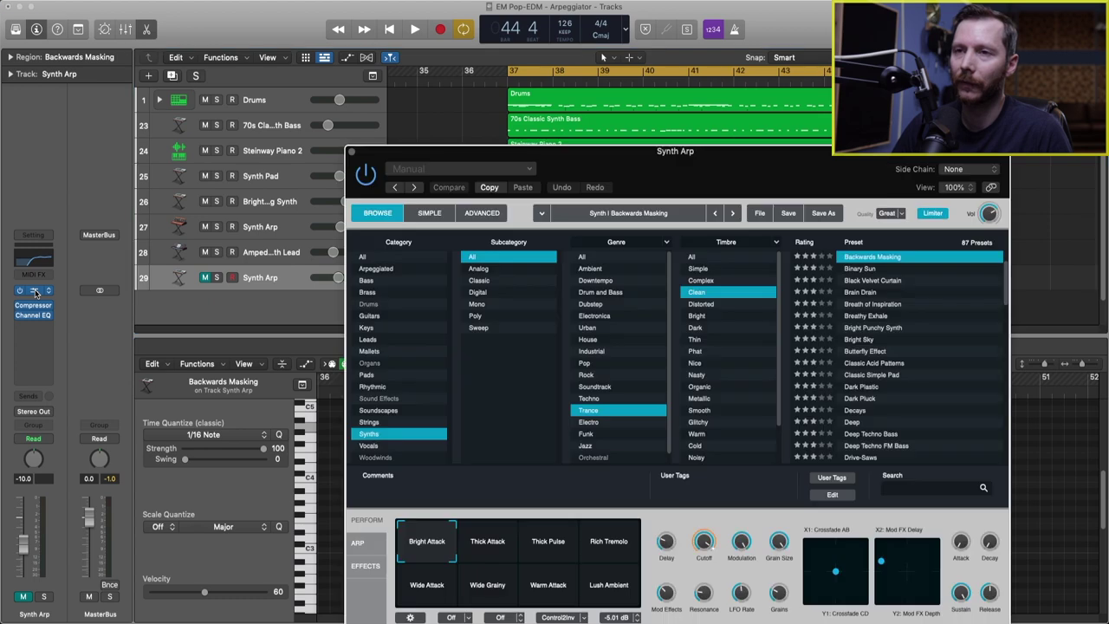
{"action": "left_click", "coordinate": [205, 277]}
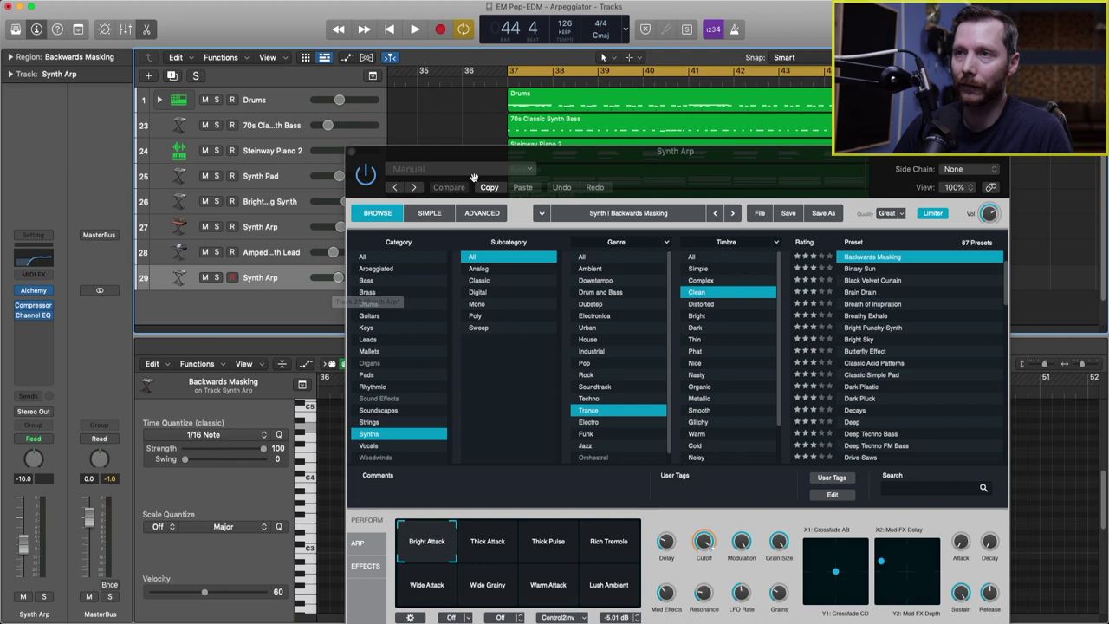
{"action": "left_click_drag", "start_coordinate": [549, 163], "coordinate": [531, 104]}
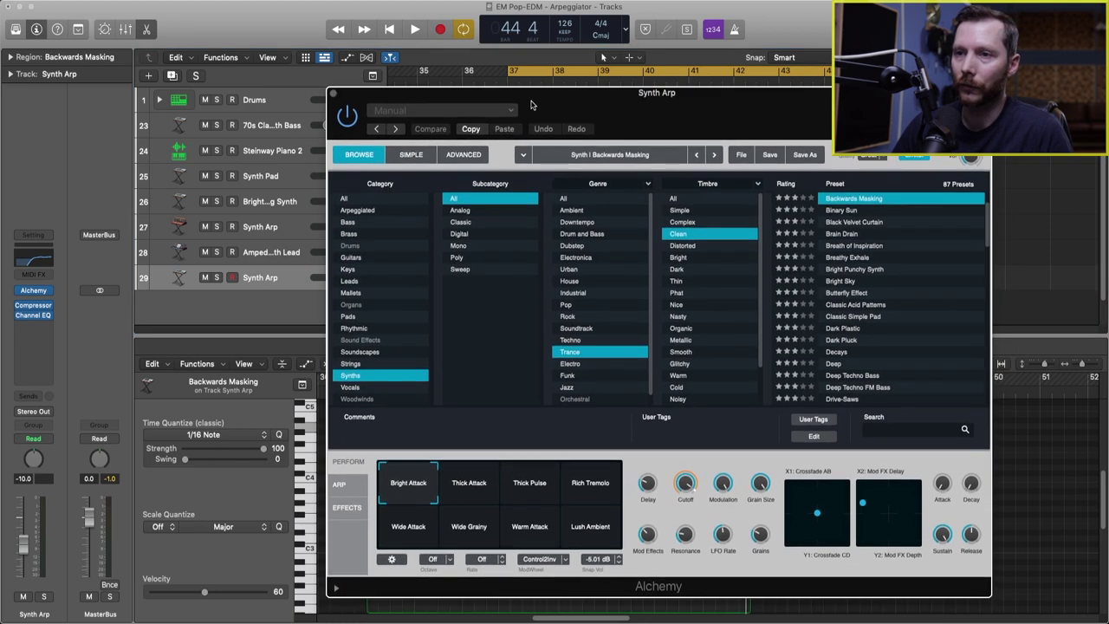
{"action": "left_click", "coordinate": [341, 484]}
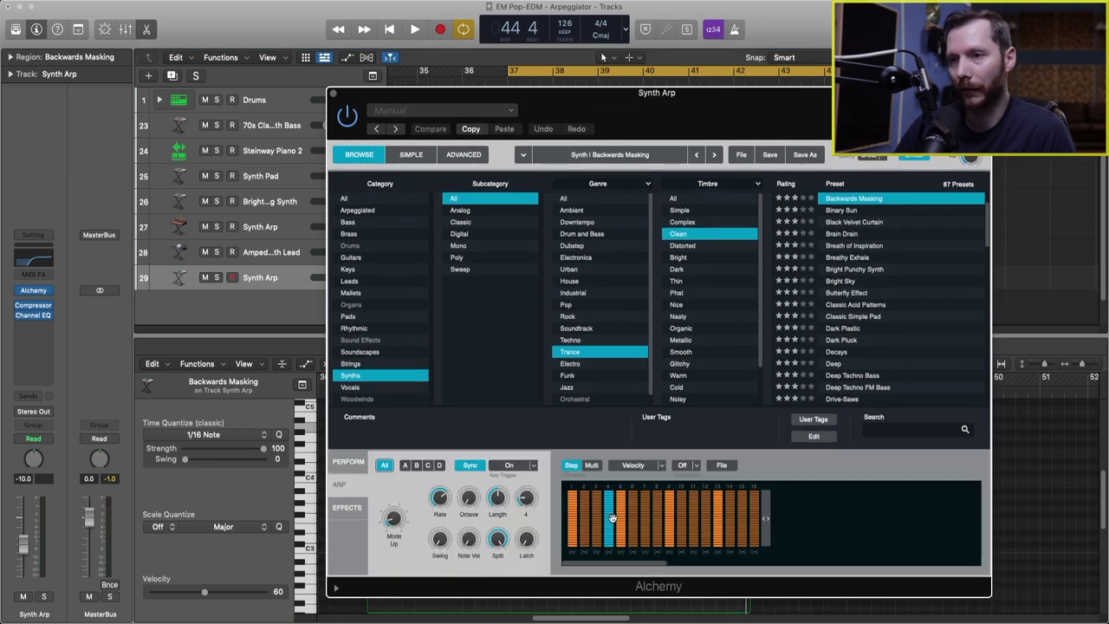
- Solo track 29, audition its arp, then set arp mode to Up/Down and octave range 2
{"action": "left_click", "coordinate": [217, 277]}
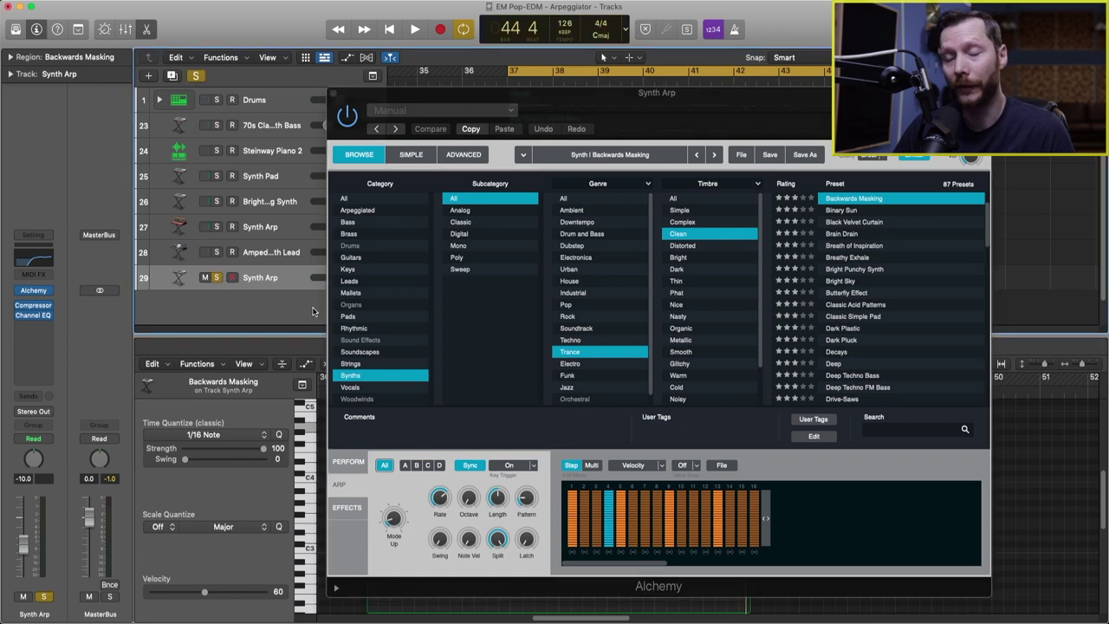
{"action": "key", "text": "space"}
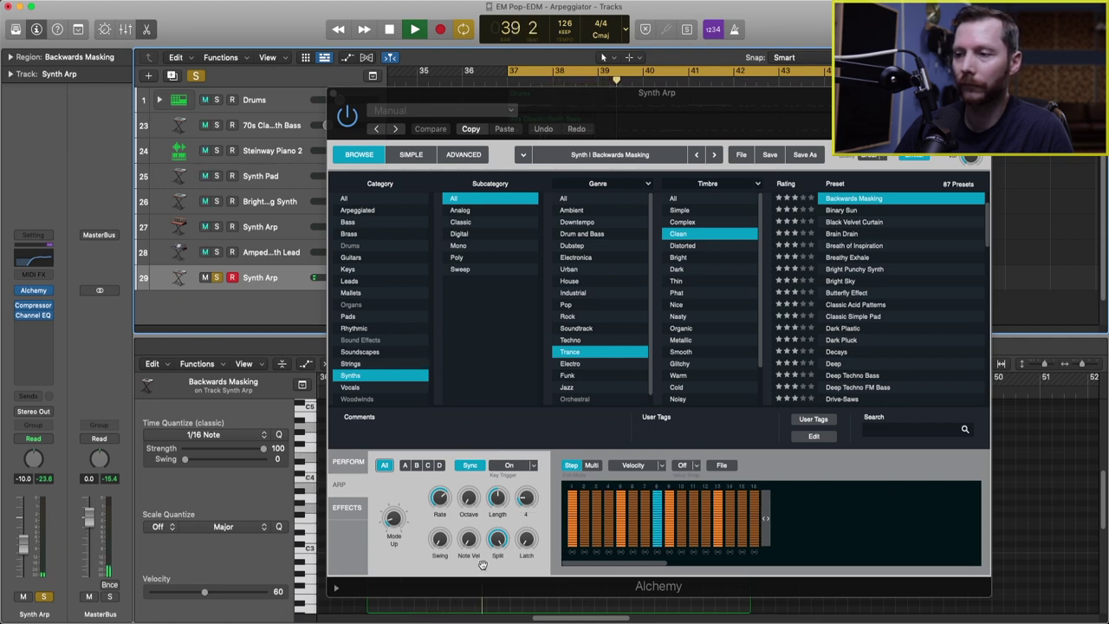
{"action": "key", "text": "space"}
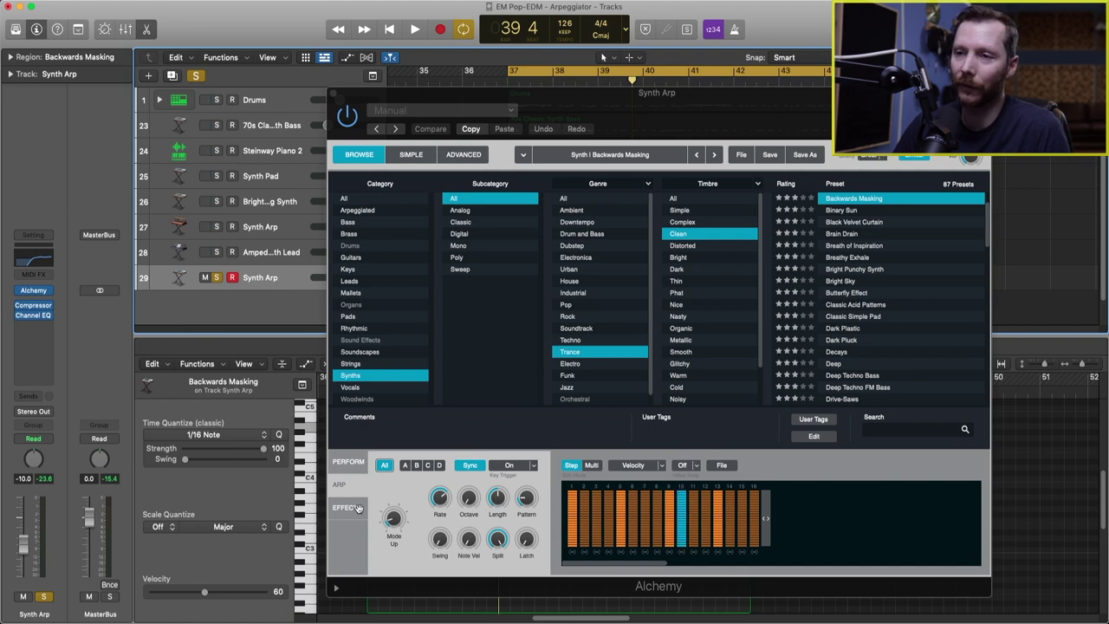
{"action": "mouse_move", "coordinate": [393, 518]}
{"action": "left_mouse_down"}
{"action": "mouse_move", "coordinate": [390, 470]}
{"action": "mouse_move", "coordinate": [392, 520]}
{"action": "left_mouse_up"}
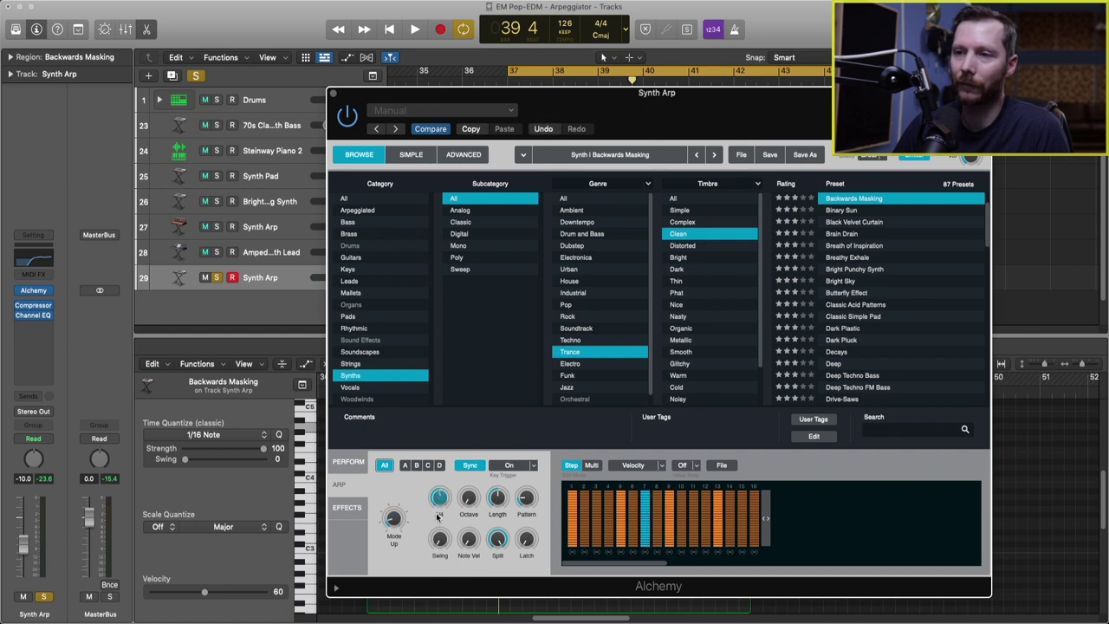
{"action": "left_click_drag", "start_coordinate": [468, 498], "coordinate": [469, 479]}
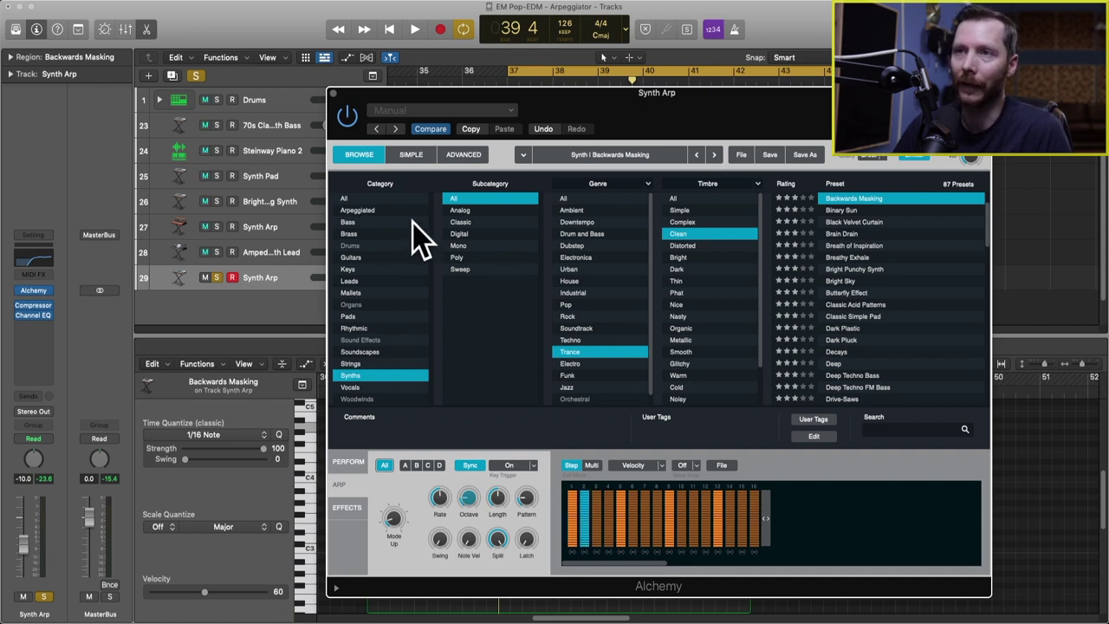
- Filter to Arpeggiated presets, try Arp Psychedelic Chord, then load Bright Synth Patterns
{"action": "left_click", "coordinate": [365, 211]}
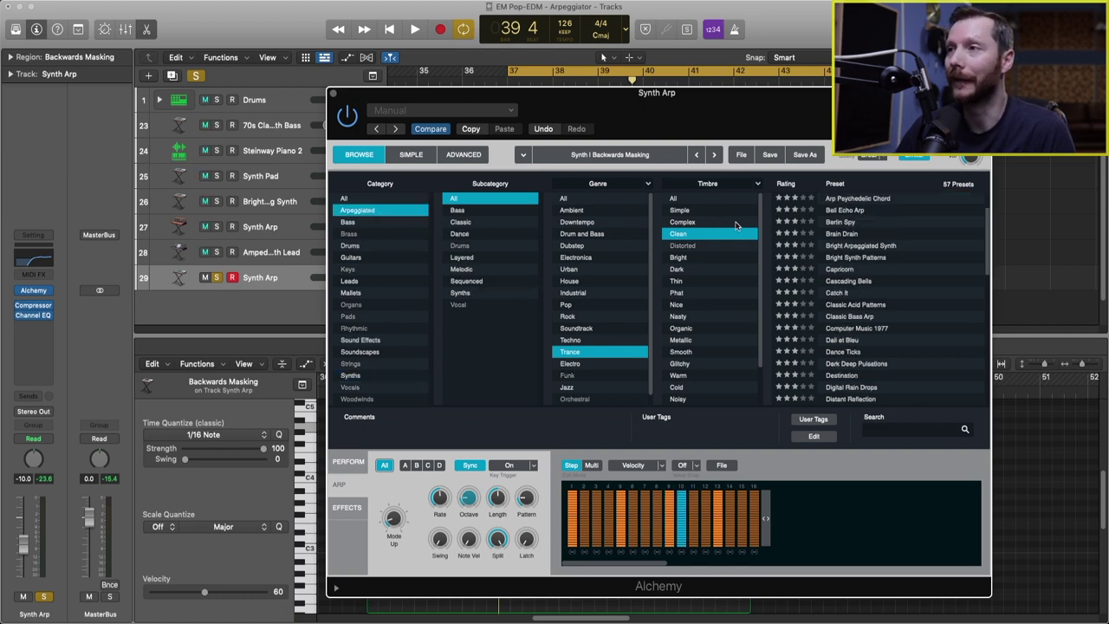
{"action": "left_click", "coordinate": [858, 200]}
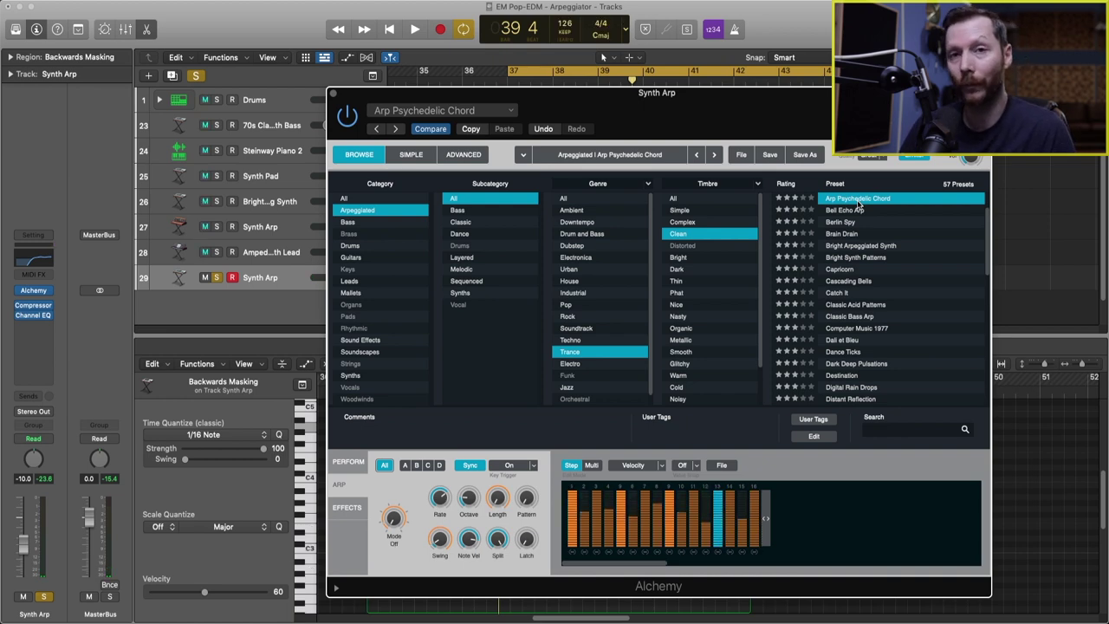
{"action": "left_click", "coordinate": [856, 257]}
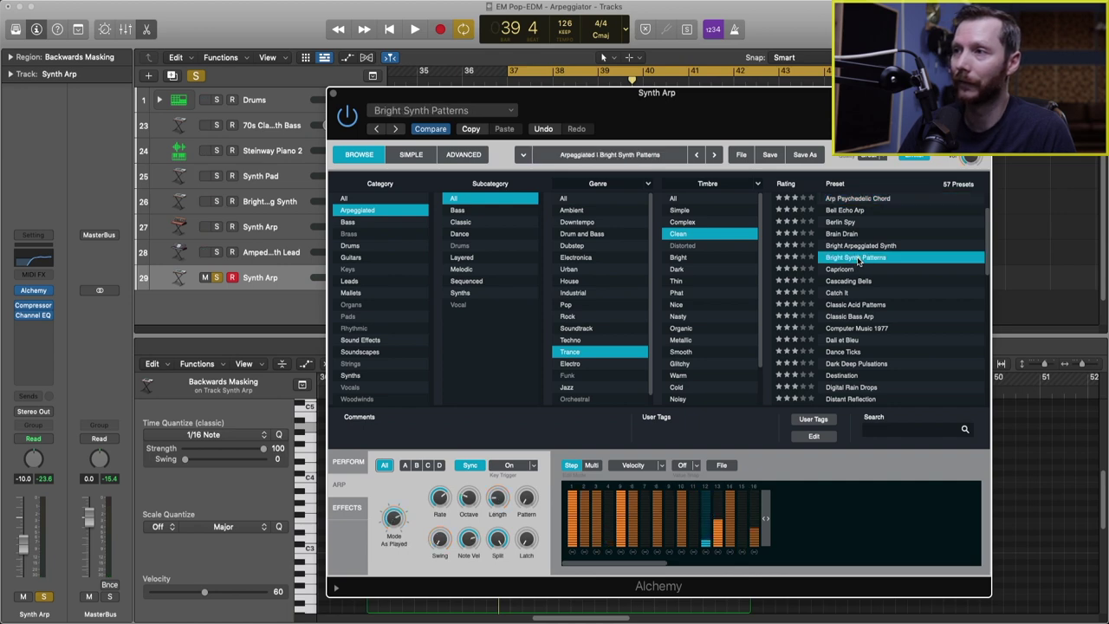